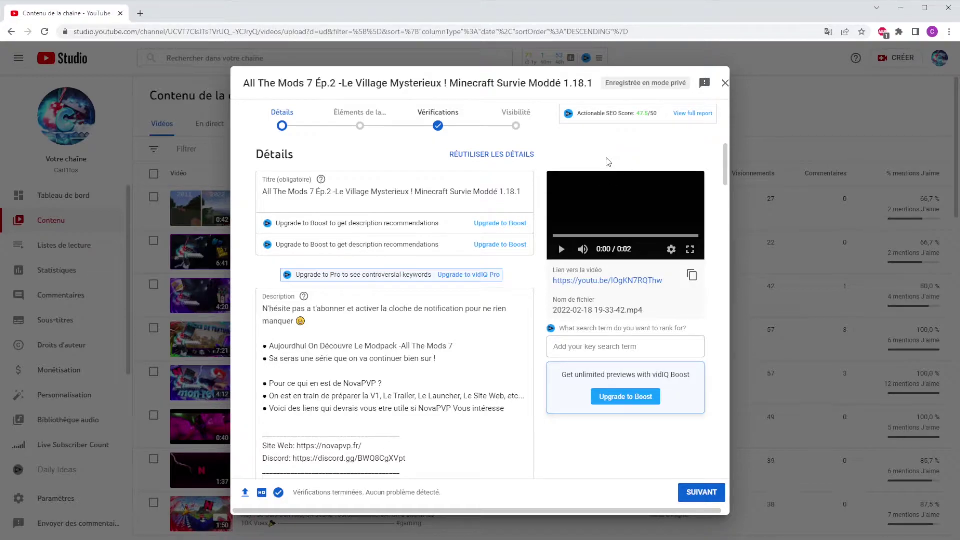
# Review the video title "All The Mods 7 Ép.2 -Le Village Mysterieux ! Minecraft Survie Moddé 1.18.1" by highlighting its parts and its full text.
pyautogui.scroll(-7, 551, 303)
pyautogui.scroll(-5, 550, 303)
pyautogui.scroll(15, 535, 218)
pyautogui.moveTo(264, 193); pyautogui.dragTo(315, 193)
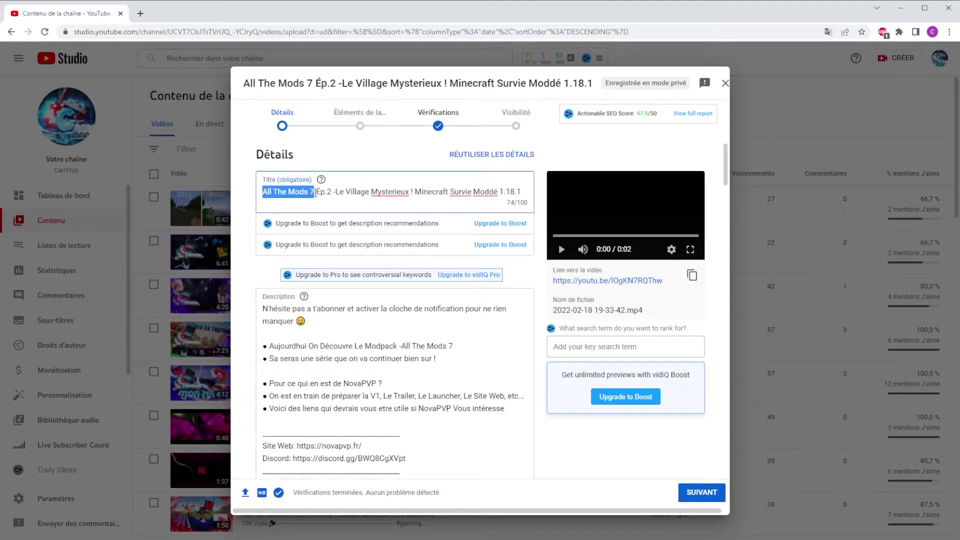
pyautogui.click(354, 193)
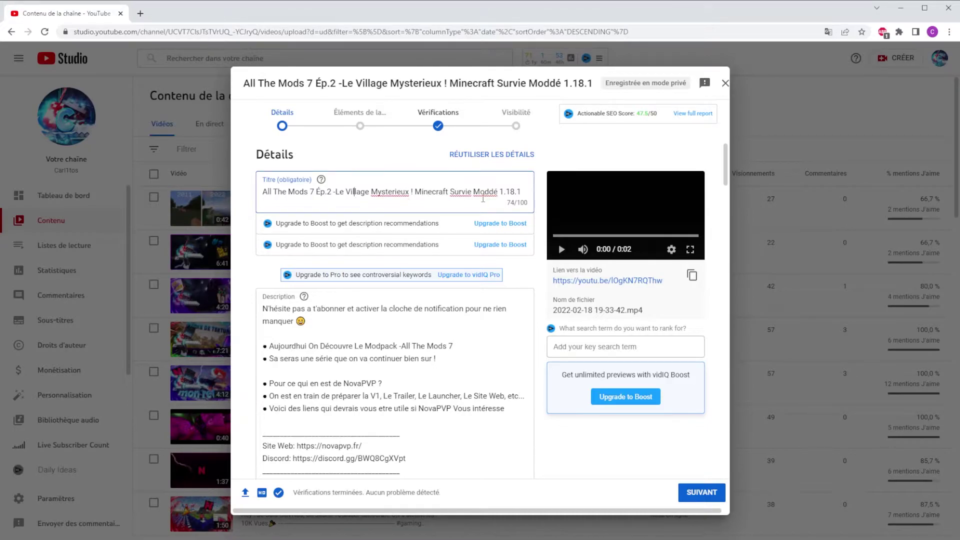
pyautogui.moveTo(263, 193); pyautogui.dragTo(527, 187)
pyautogui.moveTo(265, 193); pyautogui.dragTo(524, 191)
pyautogui.click(522, 191)
pyautogui.scroll(-1, 518, 200)
pyautogui.scroll(1, 518, 200)
pyautogui.scroll(-2, 530, 218)
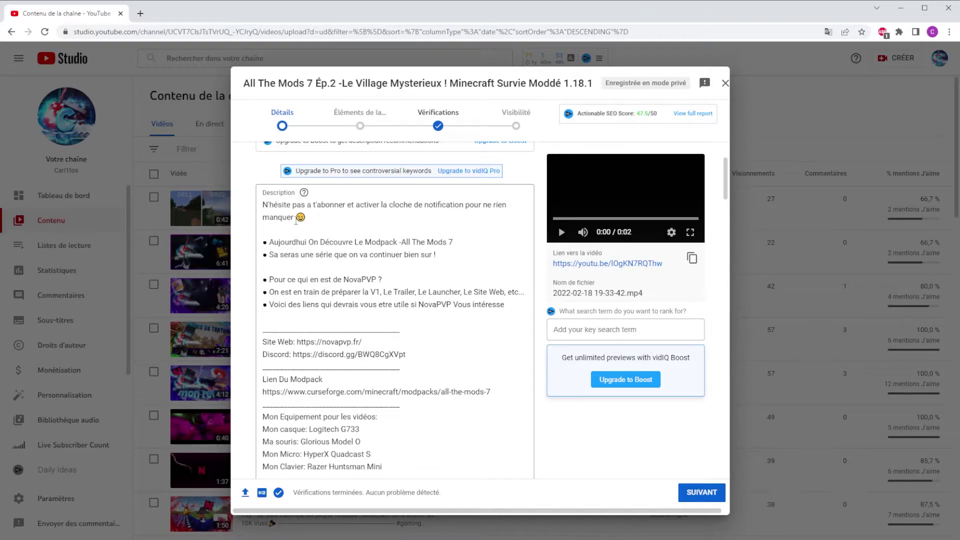
# Highlight the description's opening sentence asking viewers to subscribe and turn on notifications, including its closing emoji.
pyautogui.moveTo(263, 206); pyautogui.dragTo(306, 219)
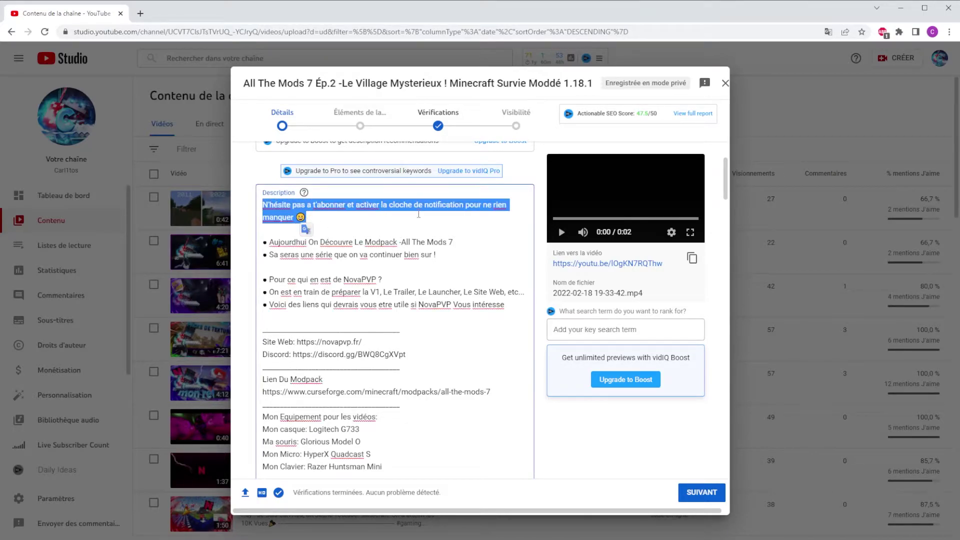
pyautogui.press('Right')
pyautogui.hotkey('shift', 'Left')
pyautogui.click(305, 214)
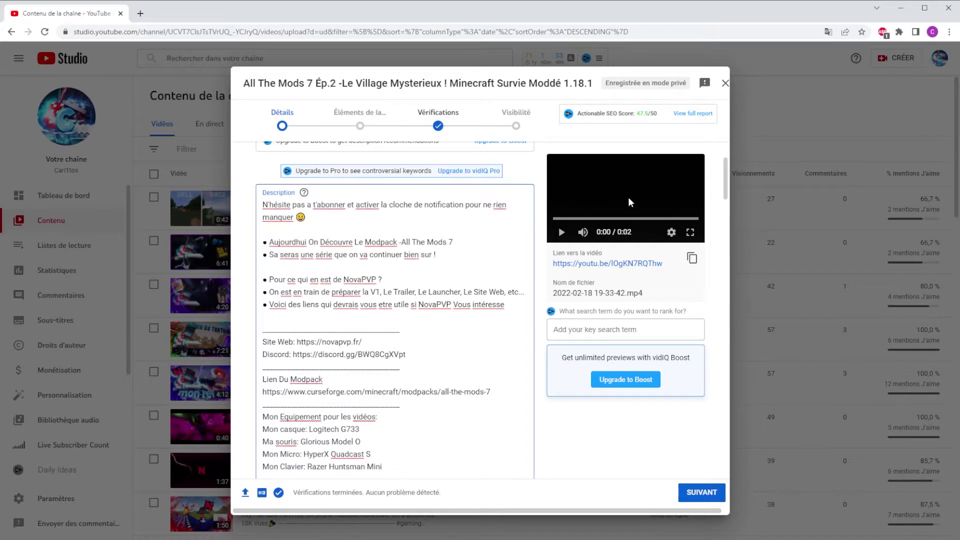
pyautogui.scroll(-1, 401, 235)
pyautogui.scroll(1, 402, 235)
# Examine the description's bullet points about the All The Mods 7 series and the NovaPVP project.
pyautogui.moveTo(262, 242); pyautogui.dragTo(453, 242)
pyautogui.click(342, 254)
pyautogui.moveTo(259, 256); pyautogui.dragTo(440, 255)
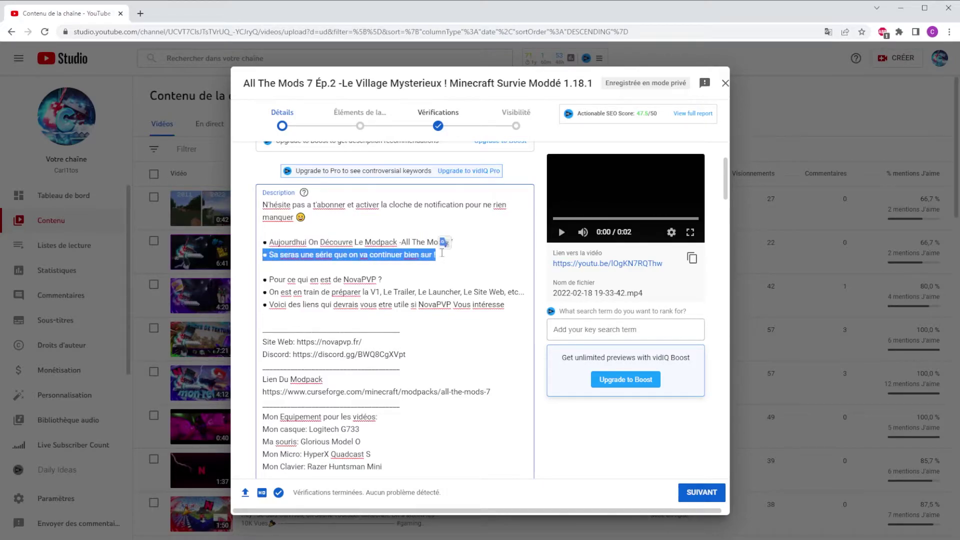
pyautogui.click(438, 254)
pyautogui.scroll(-1, 419, 264)
pyautogui.scroll(-1, 419, 252)
pyautogui.moveTo(266, 228)
pyautogui.mouseDown()
pyautogui.moveTo(380, 240)
pyautogui.moveTo(393, 230)
pyautogui.moveTo(254, 233)
pyautogui.moveTo(265, 229)
pyautogui.mouseUp()
pyautogui.click(404, 225)
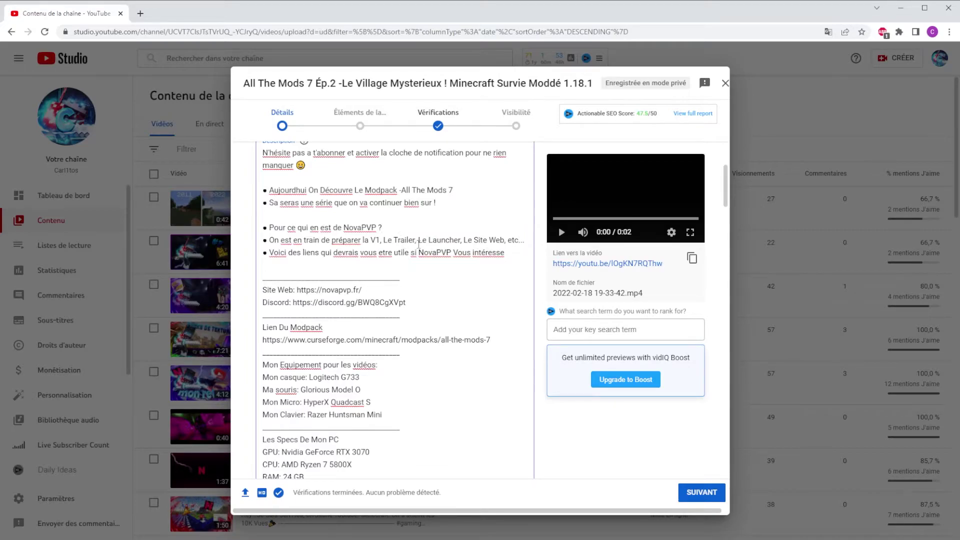
pyautogui.click(441, 240)
pyautogui.moveTo(362, 290); pyautogui.dragTo(304, 292)
pyautogui.hotkey('ctrl', 'c')
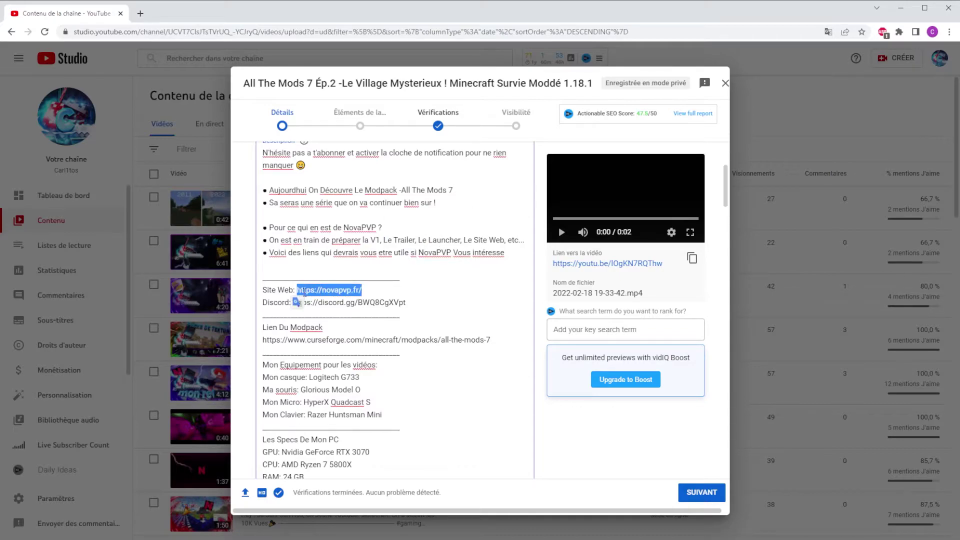
pyautogui.click(140, 14)
pyautogui.hotkey('ctrl', 'v')
pyautogui.press('Return')
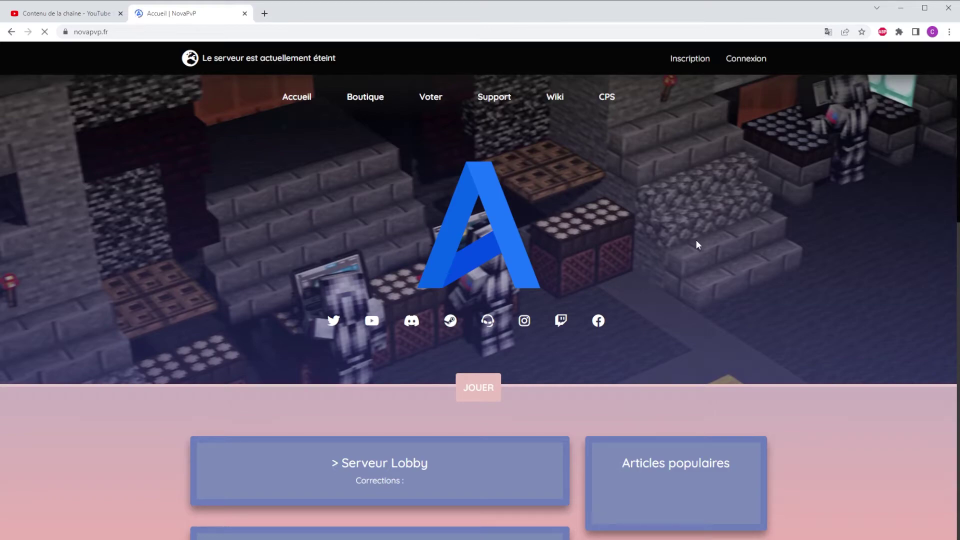
# Look over the NovaPVP home page, from its header down to the Discord and Twitter sections and back.
pyautogui.scroll(-2, 691, 240)
pyautogui.scroll(2, 683, 253)
pyautogui.scroll(-2, 684, 251)
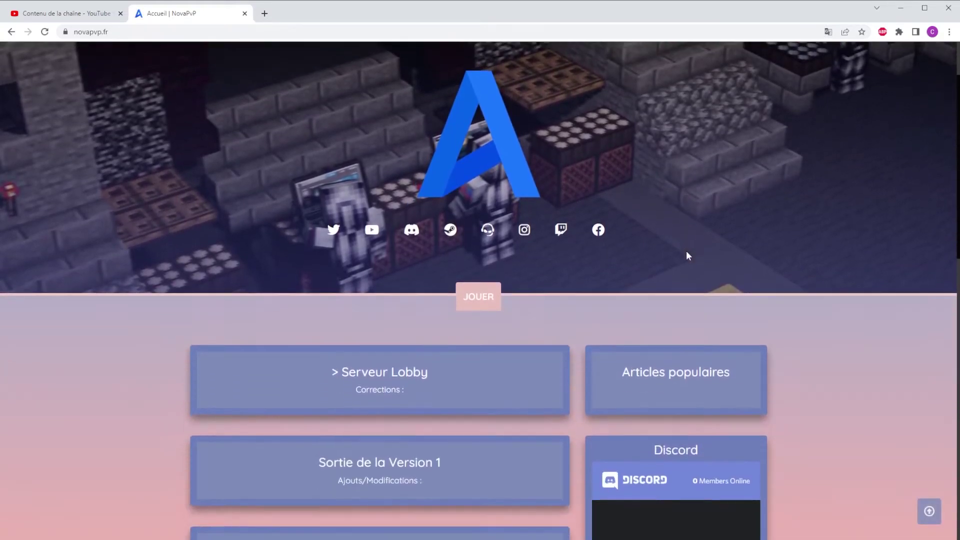
pyautogui.scroll(1, 677, 250)
pyautogui.scroll(1, 465, 205)
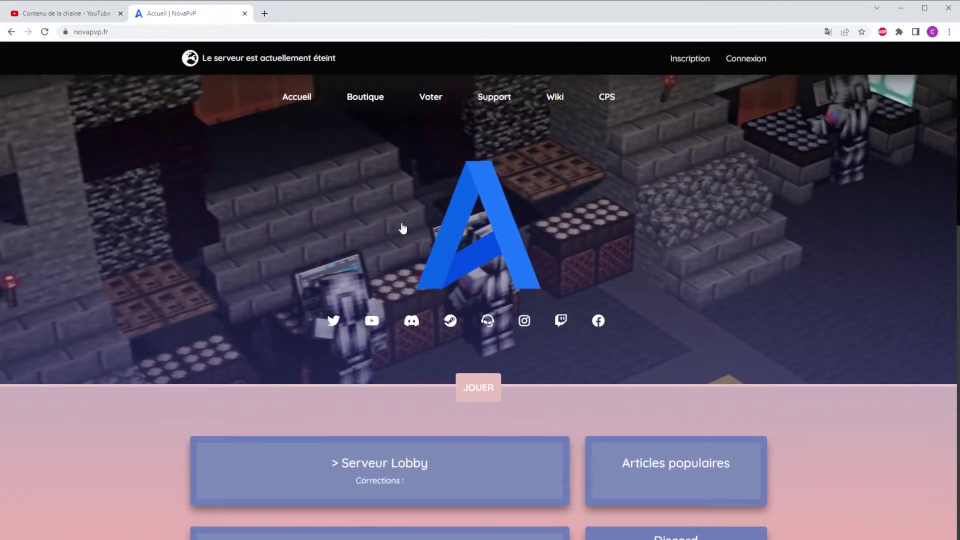
pyautogui.scroll(-5, 693, 226)
pyautogui.scroll(-10, 702, 225)
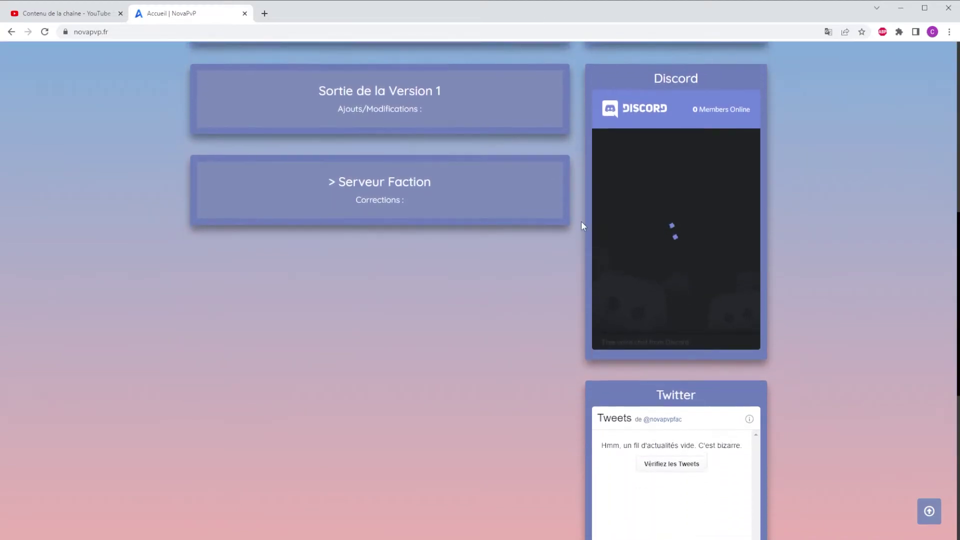
pyautogui.scroll(15, 566, 226)
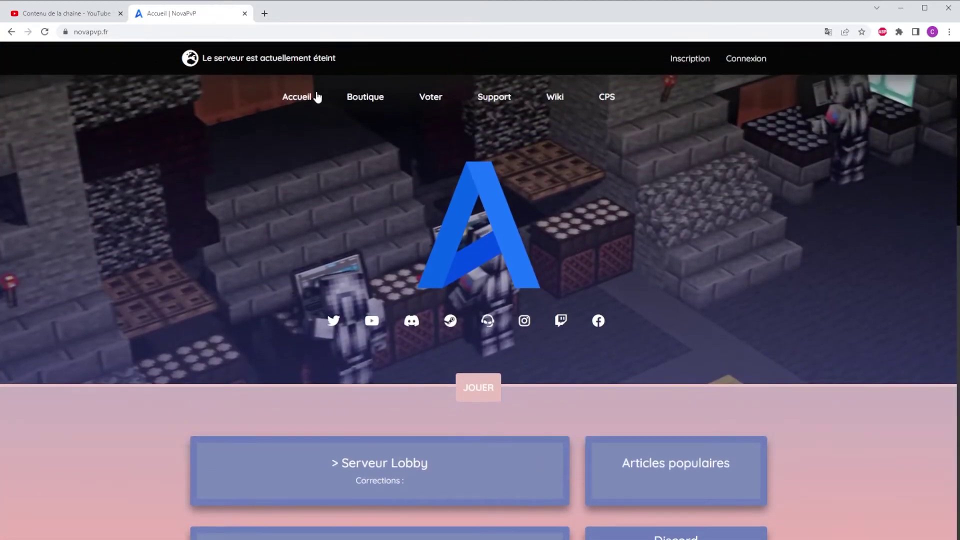
# View the Boutique page of the NovaPVP site and open its Support page.
pyautogui.click(355, 101)
pyautogui.scroll(-3, 546, 195)
pyautogui.scroll(3, 479, 405)
pyautogui.scroll(-3, 575, 385)
pyautogui.scroll(3, 575, 240)
pyautogui.click(492, 98)
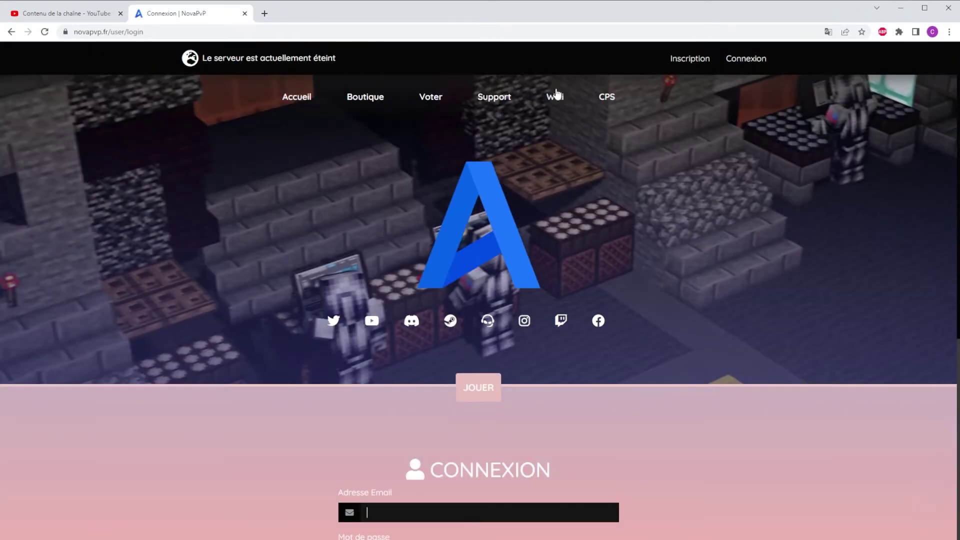
# View the Wiki page and the CPS test page of the NovaPVP site.
pyautogui.click(555, 94)
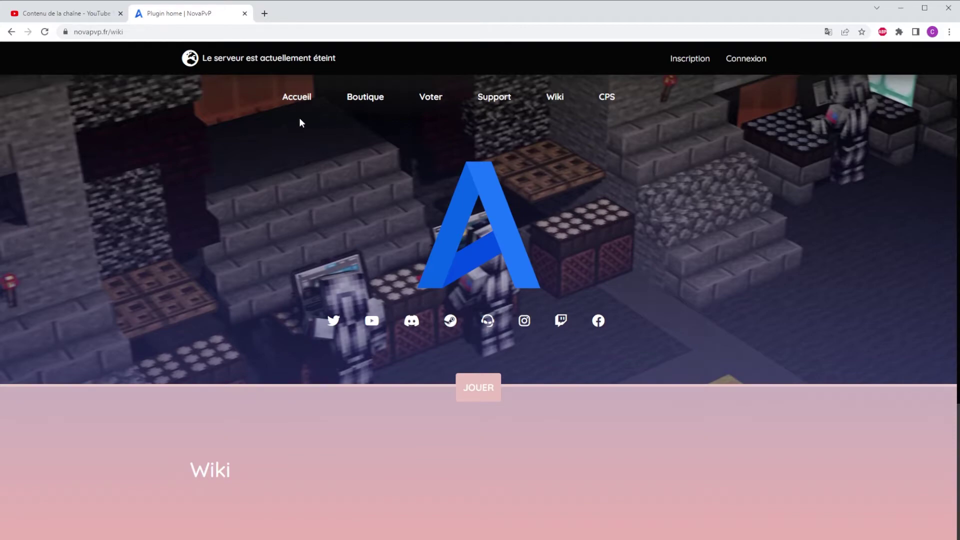
pyautogui.click(607, 97)
pyautogui.scroll(-5, 694, 187)
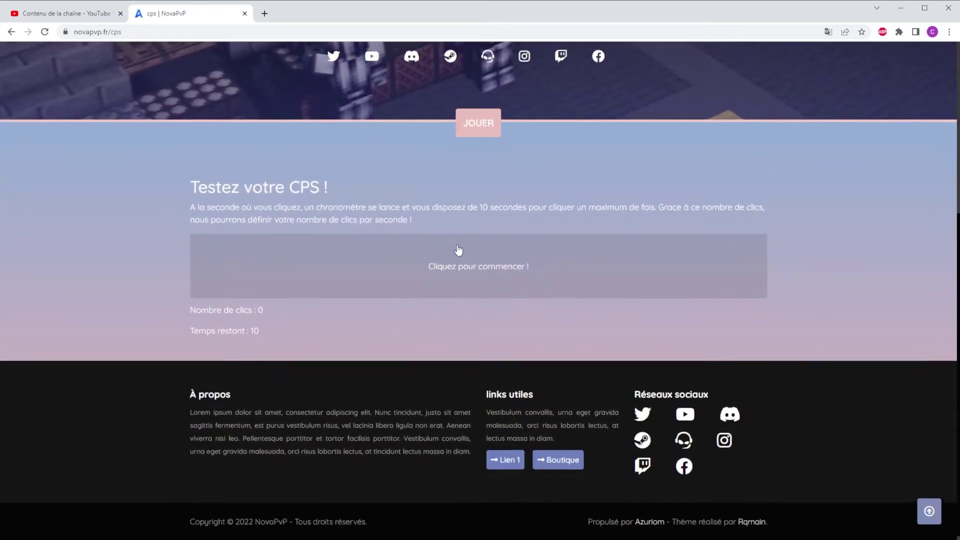
pyautogui.scroll(1, 455, 246)
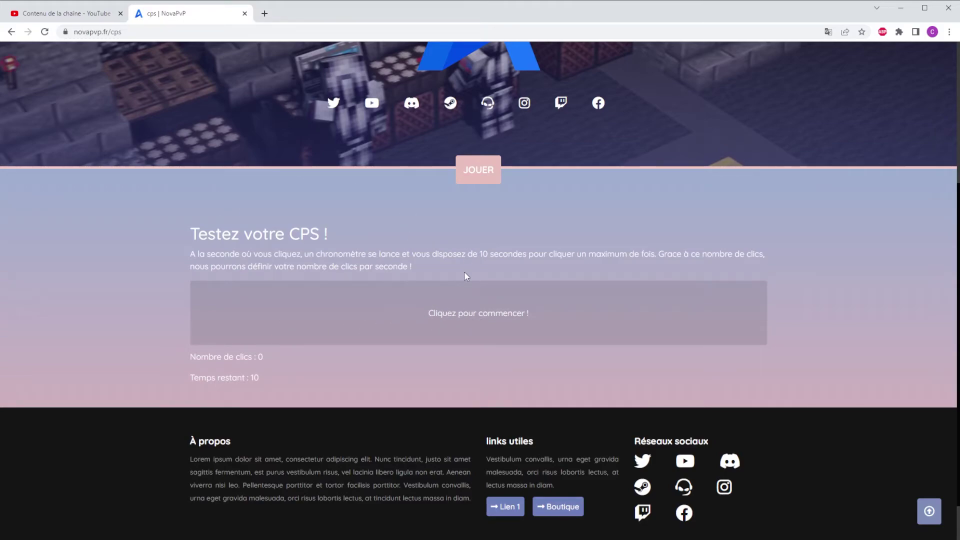
pyautogui.scroll(5, 450, 290)
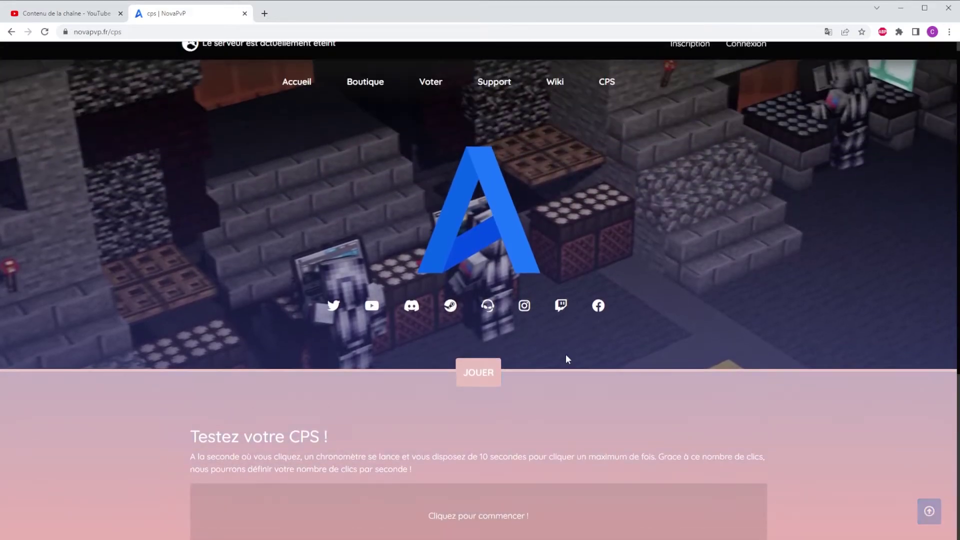
# Return to the NovaPVP home page, look through it once more, and close the site's tab.
pyautogui.click(294, 98)
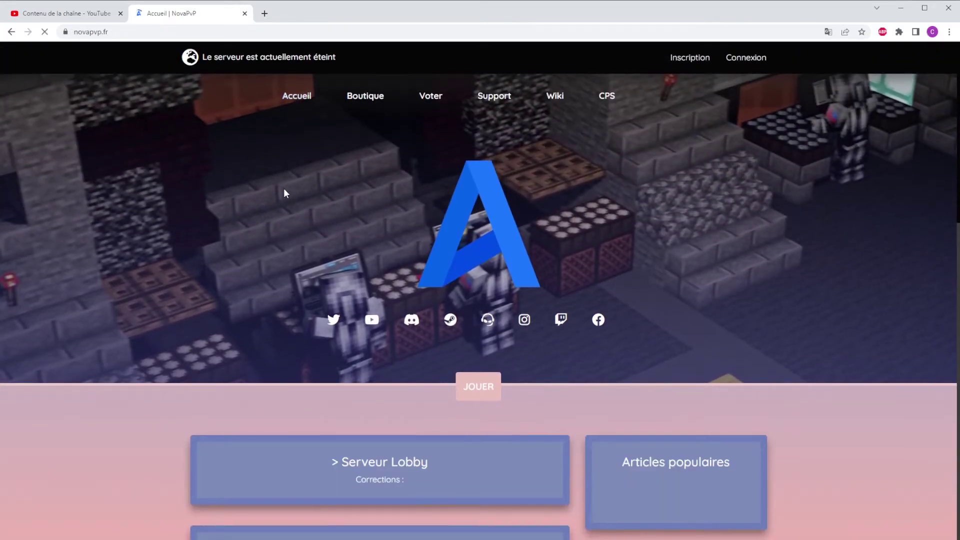
pyautogui.scroll(-5, 281, 193)
pyautogui.scroll(-4, 548, 251)
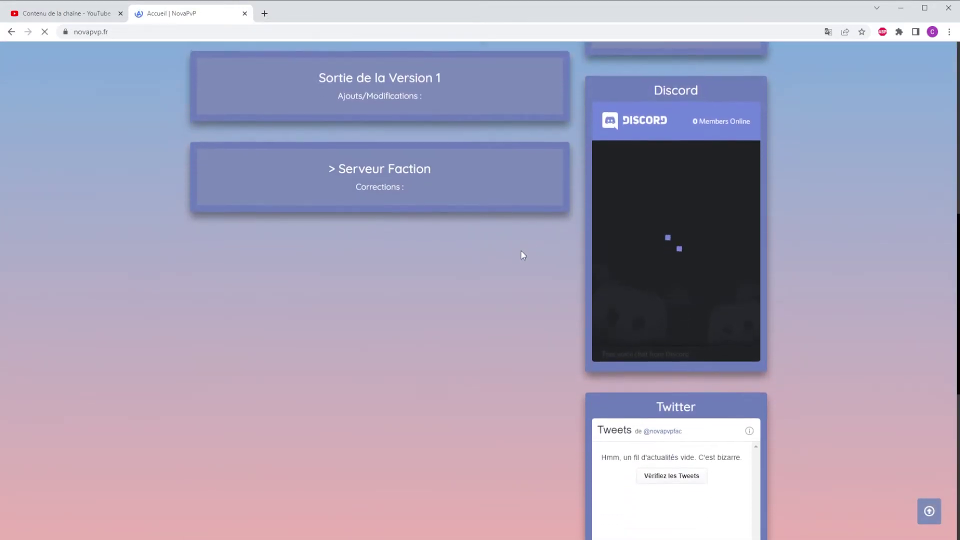
pyautogui.scroll(10, 551, 235)
pyautogui.click(245, 14)
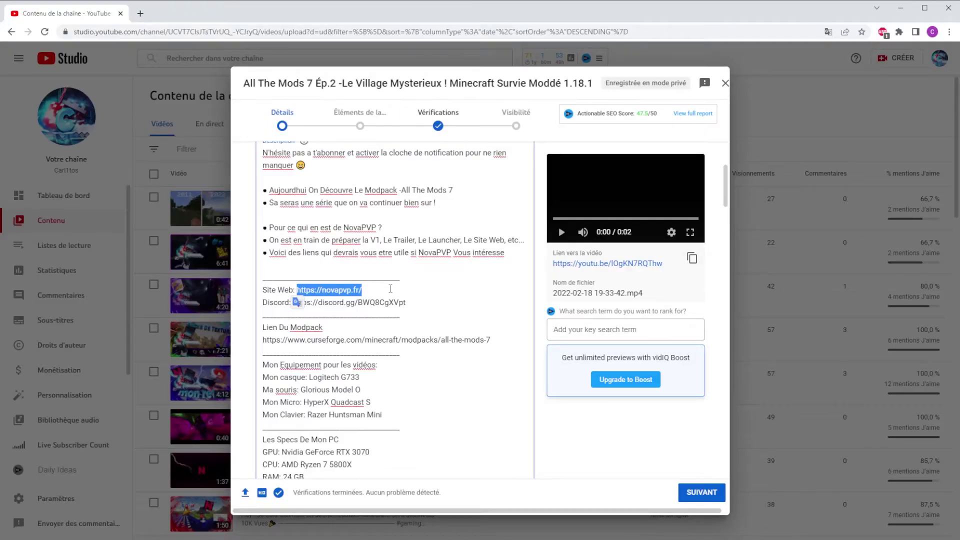
# Look through the rest of the description and highlight the NovaPVP name in its question line.
pyautogui.click(365, 340)
pyautogui.scroll(-5, 370, 339)
pyautogui.scroll(4, 387, 277)
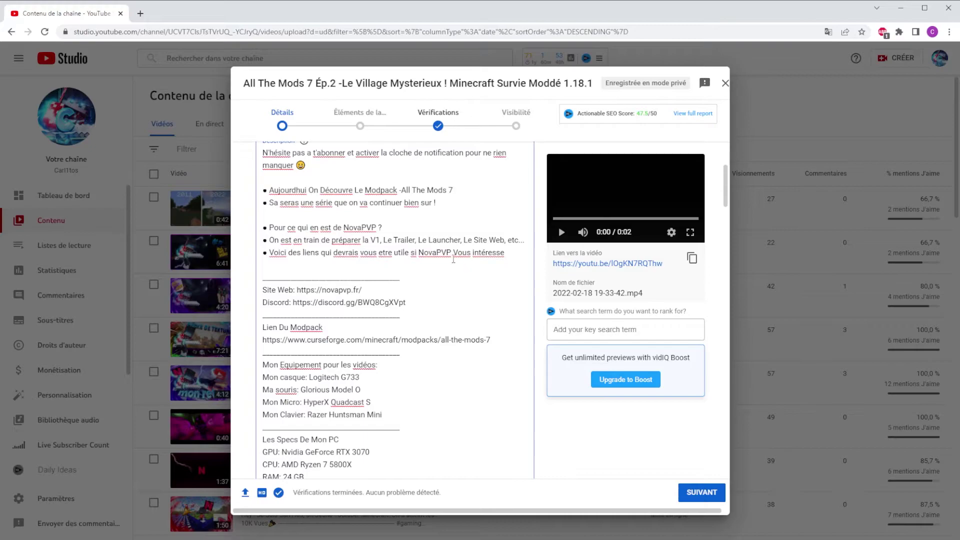
pyautogui.moveTo(384, 227); pyautogui.dragTo(343, 228)
pyautogui.click(395, 233)
pyautogui.scroll(-1, 267, 275)
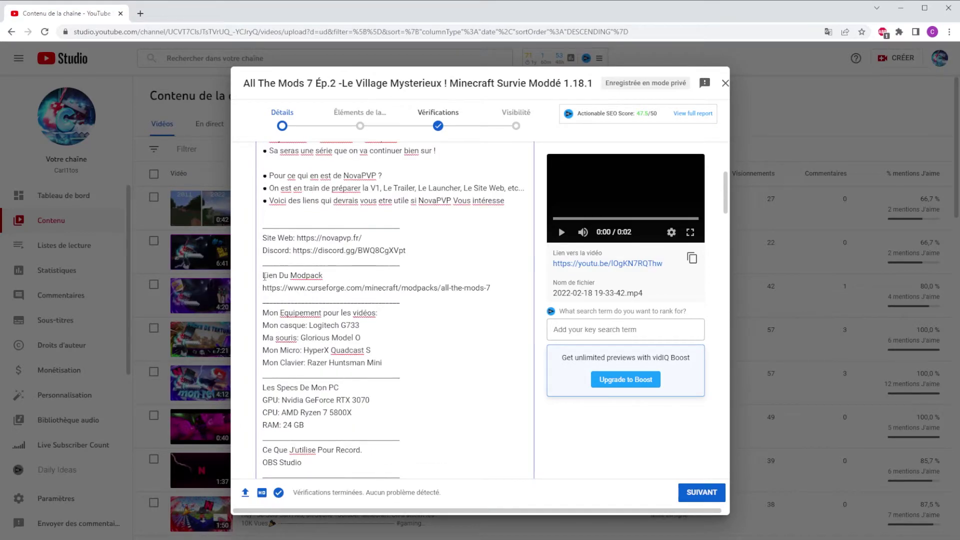
# Highlight the "Lien Du Modpack" heading and the CurseForge modpack link beneath it in the description.
pyautogui.moveTo(263, 275); pyautogui.dragTo(344, 276)
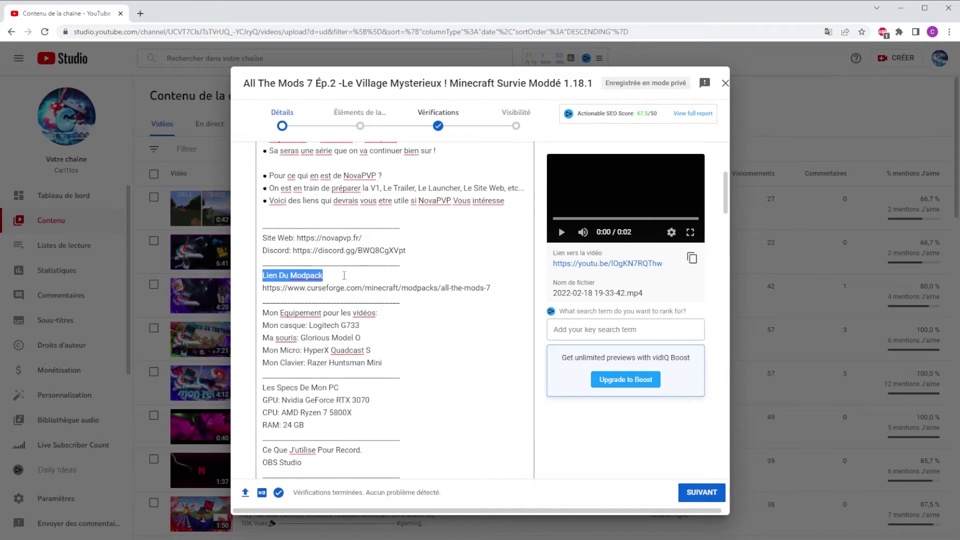
pyautogui.click(327, 276)
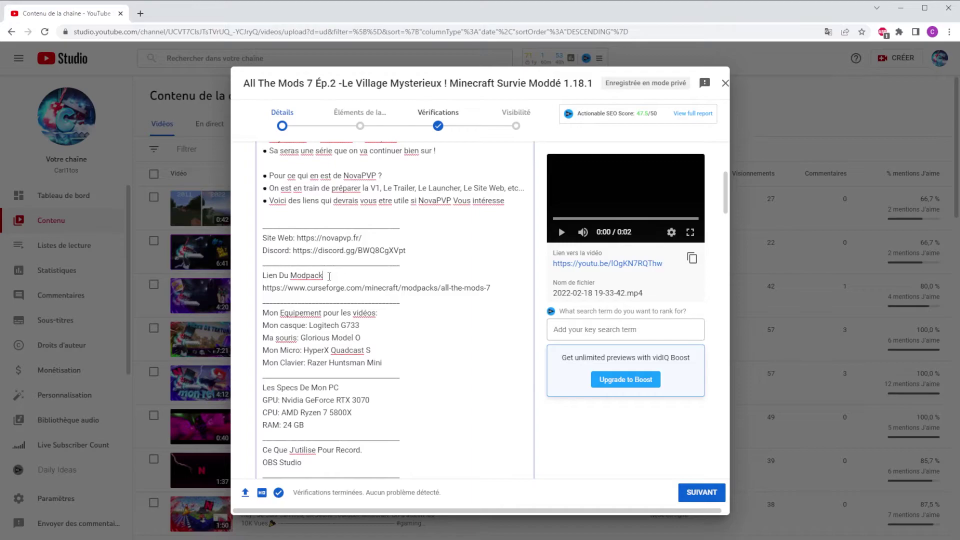
pyautogui.click(491, 288)
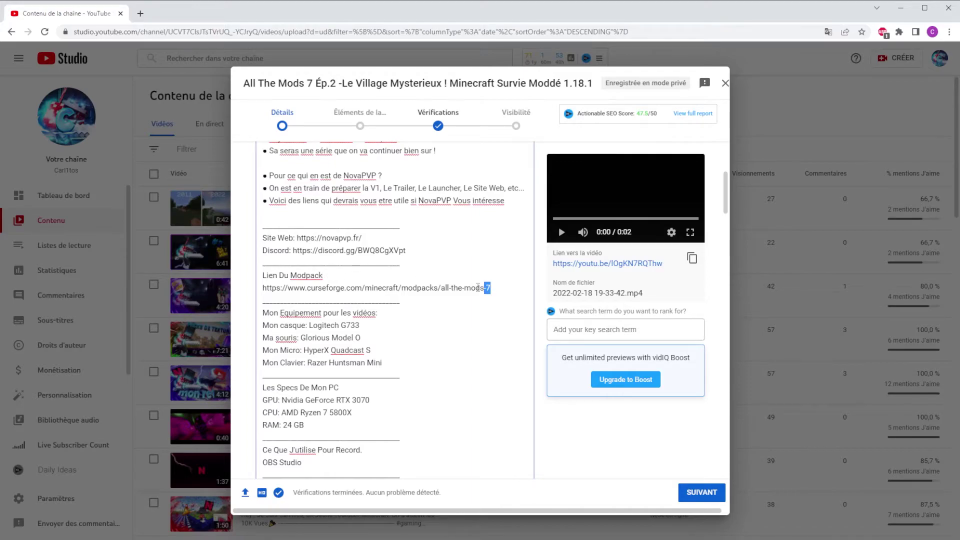
pyautogui.hotkey('ctrl', 'shift', 'Home')
pyautogui.keyDown('shift'); pyautogui.click(261, 294); pyautogui.keyUp('shift')
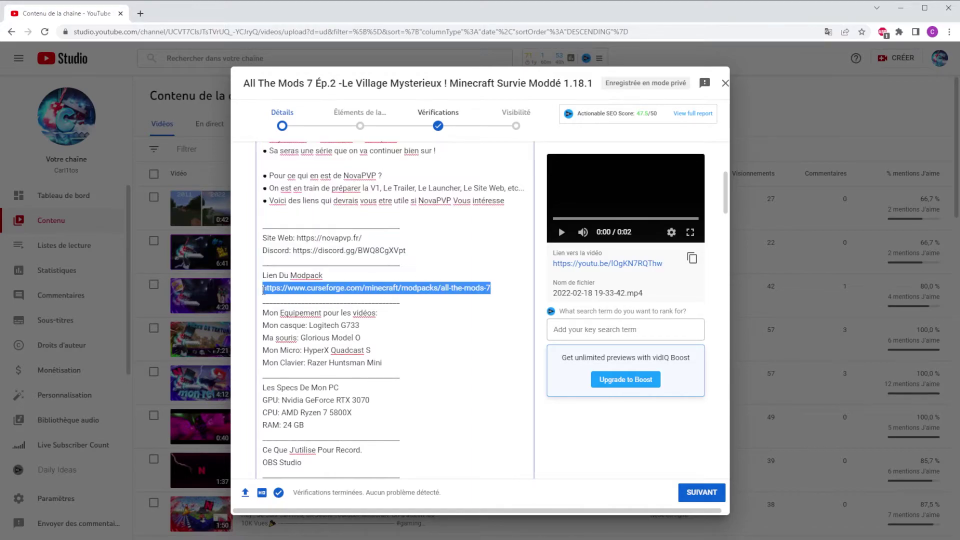
pyautogui.click(472, 272)
pyautogui.moveTo(492, 289); pyautogui.dragTo(261, 290)
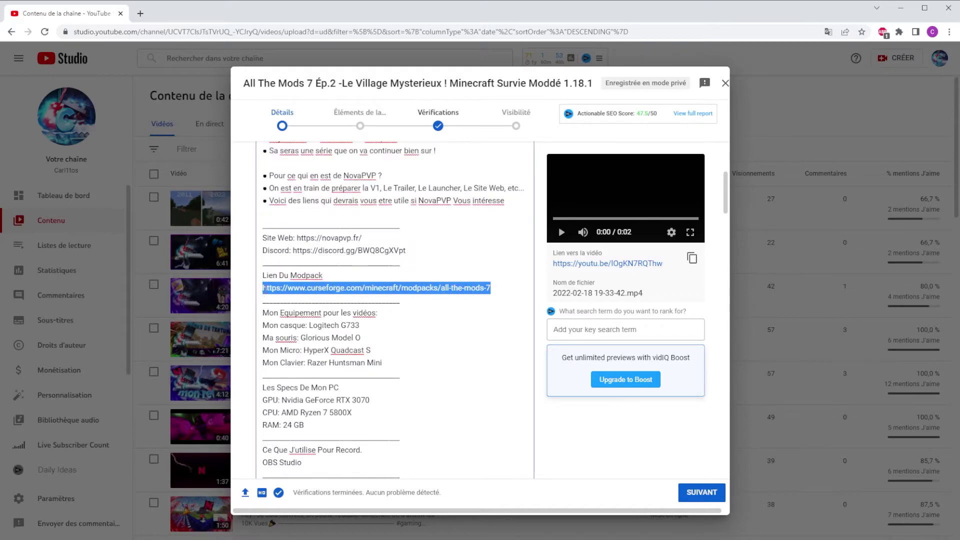
pyautogui.click(360, 275)
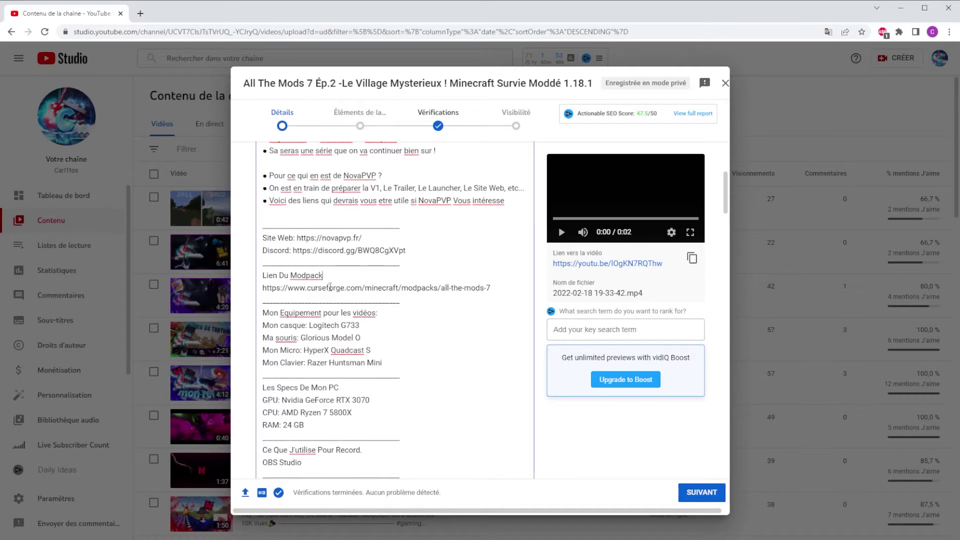
# Examine the video equipment list and highlight the PC specs section in the description.
pyautogui.moveTo(502, 283); pyautogui.dragTo(267, 252)
pyautogui.moveTo(264, 250); pyautogui.dragTo(378, 273)
pyautogui.click(349, 261)
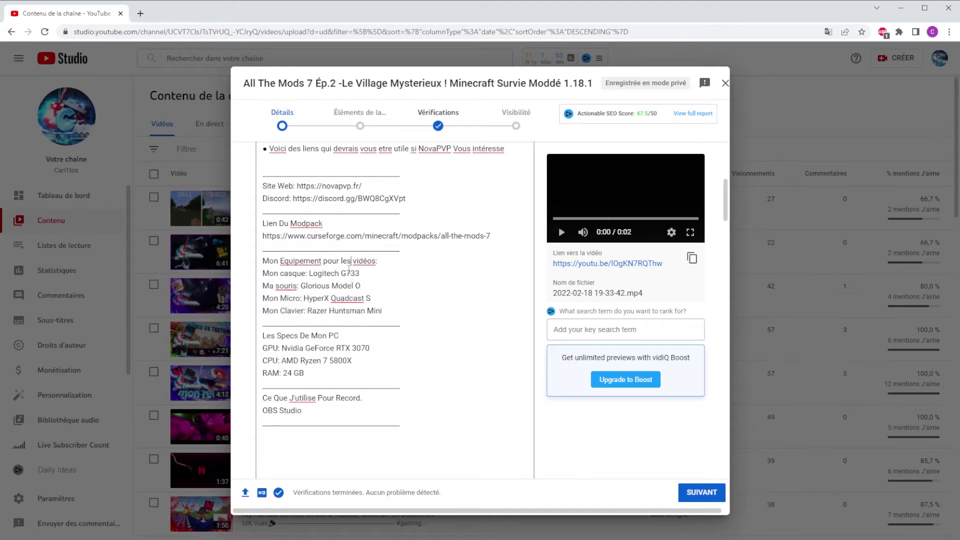
pyautogui.scroll(-1, 355, 274)
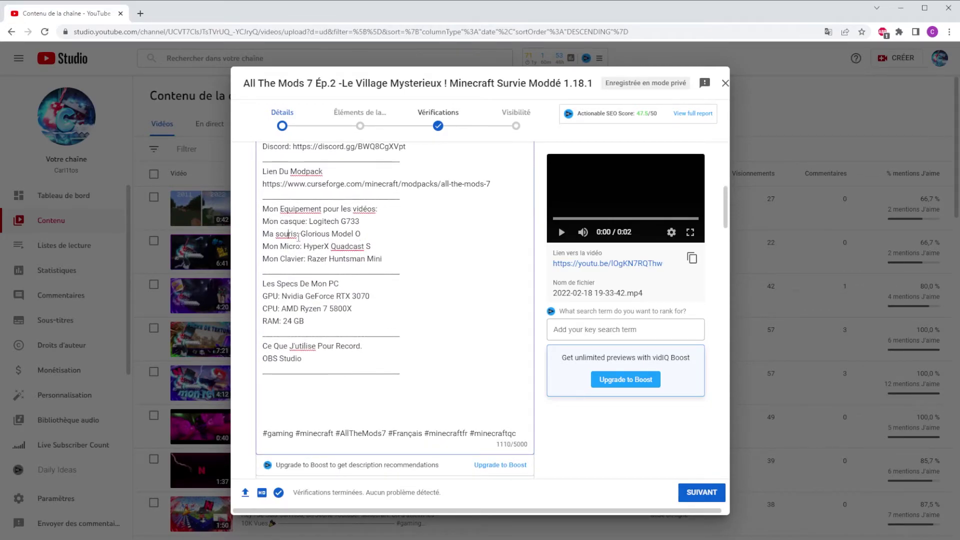
pyautogui.scroll(-1, 292, 263)
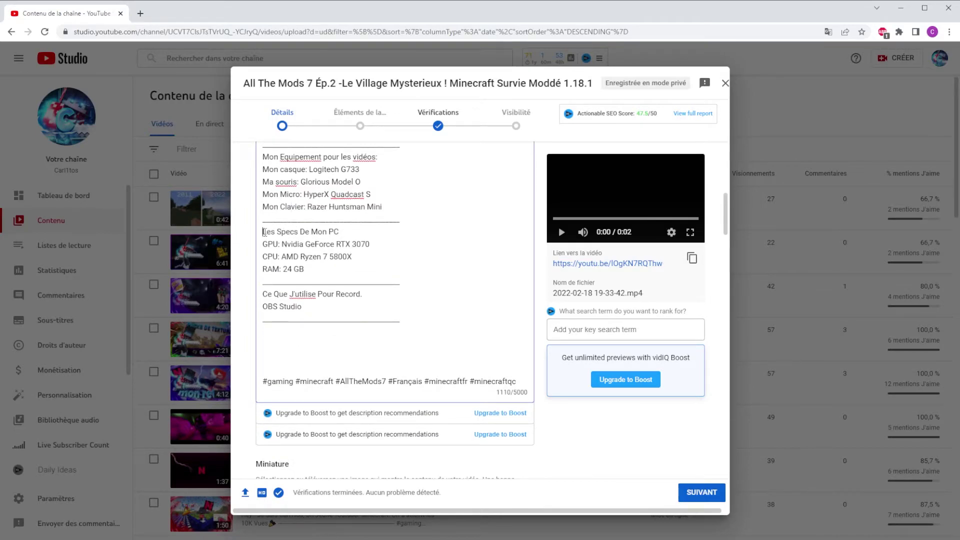
pyautogui.moveTo(264, 232); pyautogui.dragTo(352, 265)
pyautogui.click(303, 244)
# Highlight the recording software entry "OBS Studio" in the description, leaving the text deselected.
pyautogui.scroll(-2, 336, 255)
pyautogui.scroll(2, 336, 256)
pyautogui.moveTo(302, 306); pyautogui.dragTo(263, 148)
pyautogui.moveTo(260, 312)
pyautogui.mouseDown()
pyautogui.moveTo(271, 309)
pyautogui.moveTo(263, 312)
pyautogui.mouseUp()
pyautogui.hotkey('alt', 'Tab')
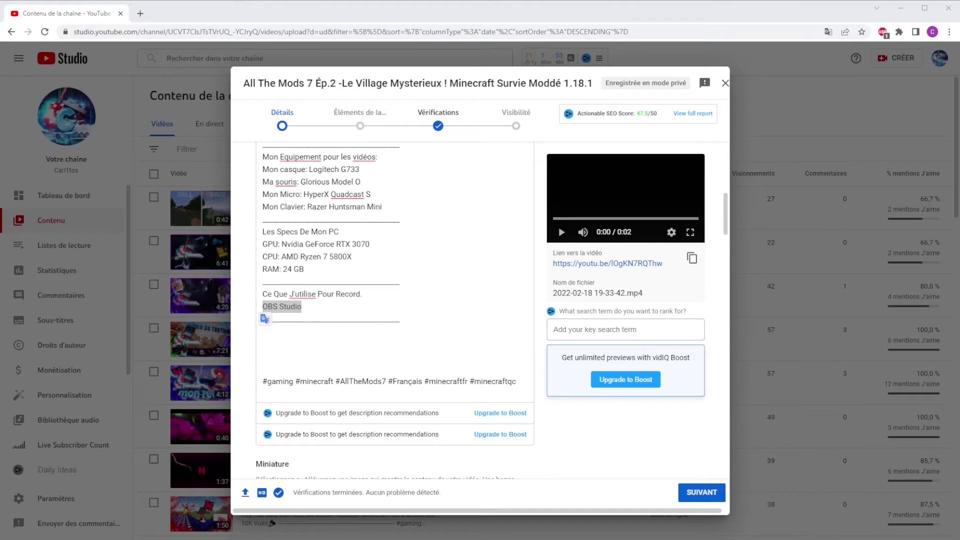
pyautogui.click(311, 307)
# Highlight the hashtag line at the end of the description, from #gaming to #minecraftqc, and deselect it.
pyautogui.scroll(-2, 332, 303)
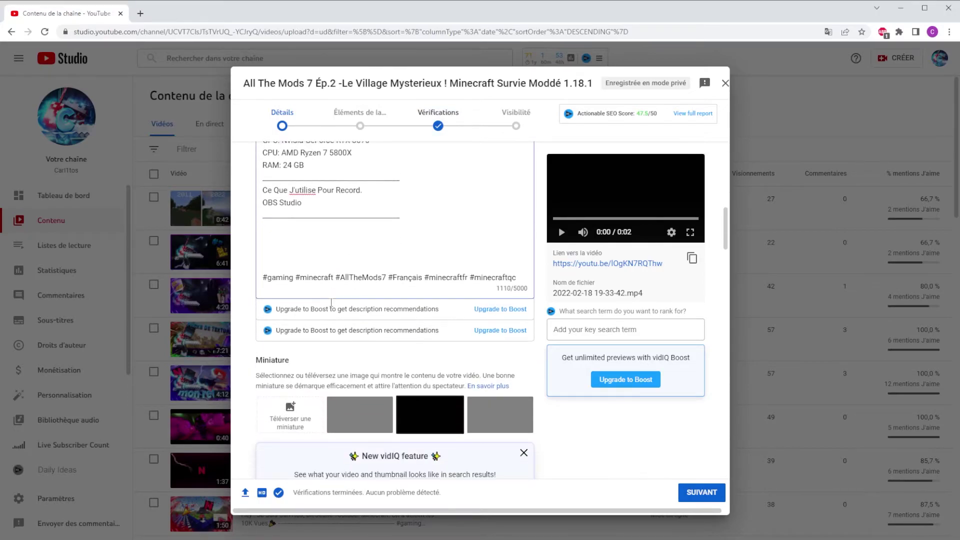
pyautogui.moveTo(519, 281); pyautogui.dragTo(263, 281)
pyautogui.click(524, 280)
pyautogui.scroll(1, 511, 282)
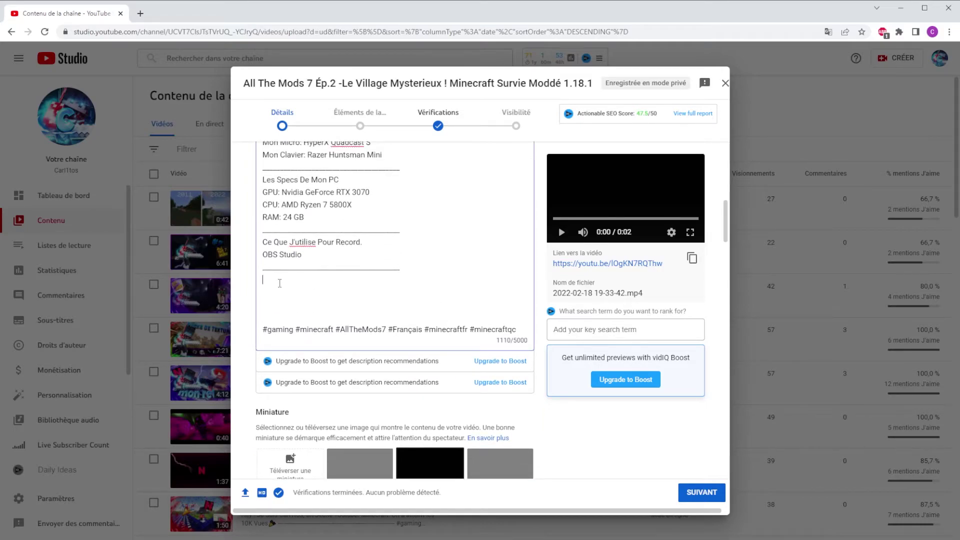
# Highlight the complete hashtag line again, reselect it partially from #minecraftqc back into #Français, and deselect the text.
pyautogui.moveTo(265, 331); pyautogui.dragTo(526, 330)
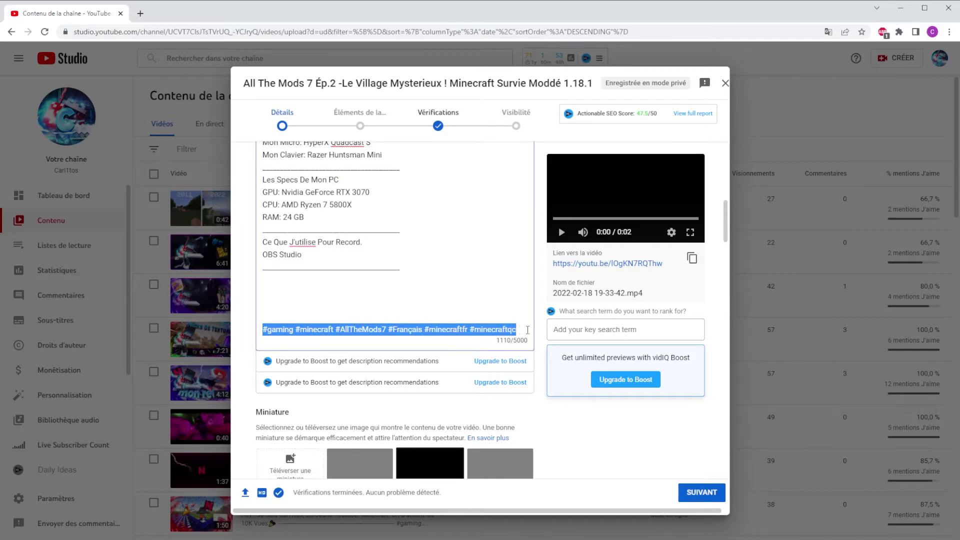
pyautogui.click(484, 330)
pyautogui.moveTo(268, 330)
pyautogui.mouseDown()
pyautogui.moveTo(526, 330)
pyautogui.moveTo(273, 335)
pyautogui.mouseUp()
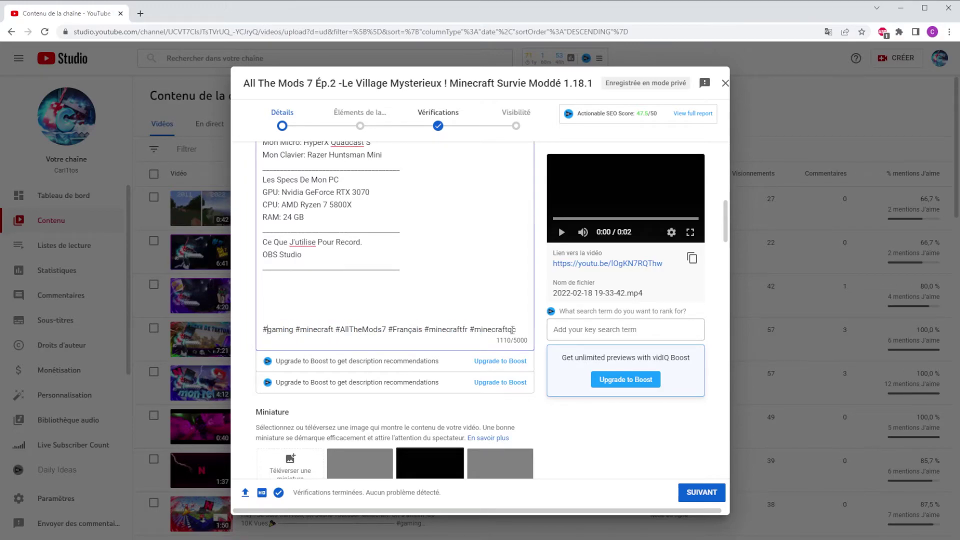
pyautogui.moveTo(517, 330); pyautogui.dragTo(403, 330)
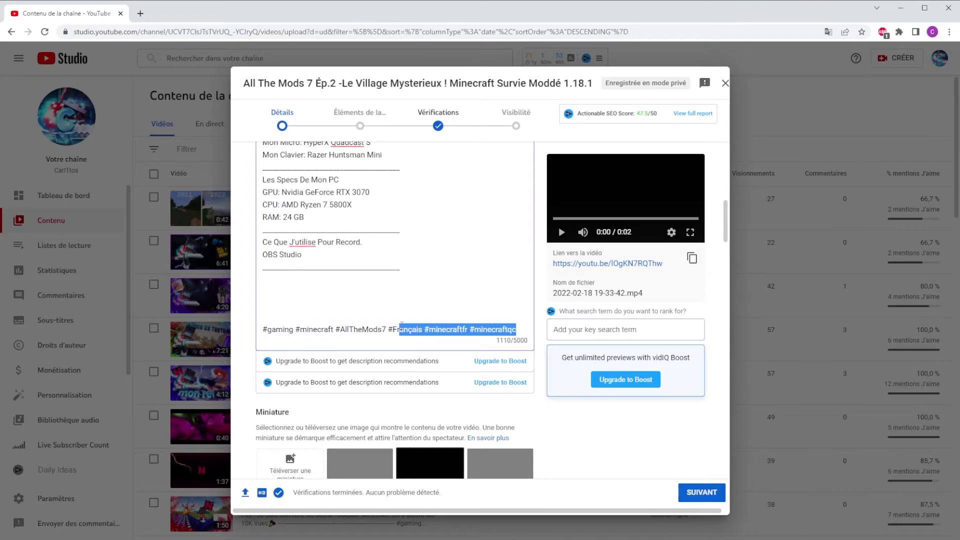
pyautogui.click(436, 315)
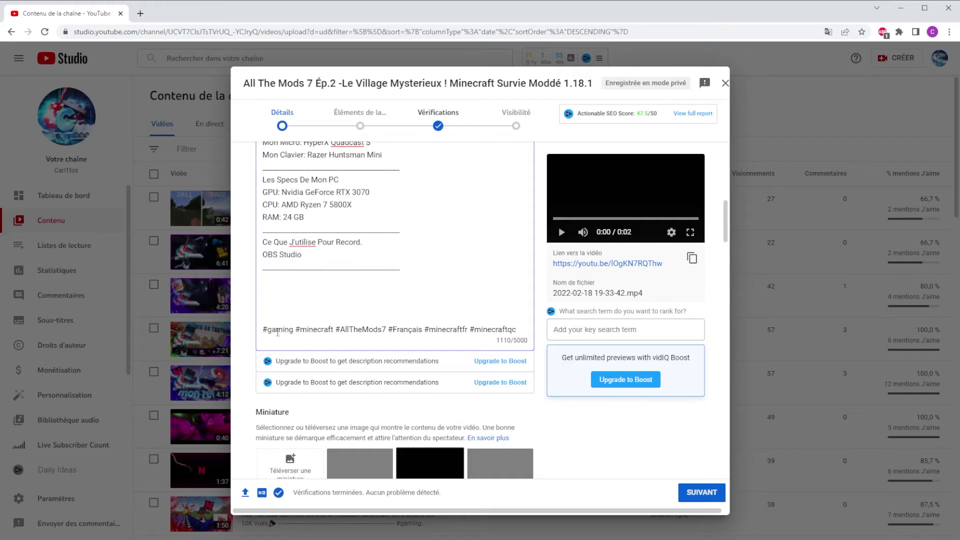
# Highlight individual hashtags in the description, including #Français and #minecraftqc, leaving the text deselected.
pyautogui.moveTo(264, 330); pyautogui.dragTo(389, 329)
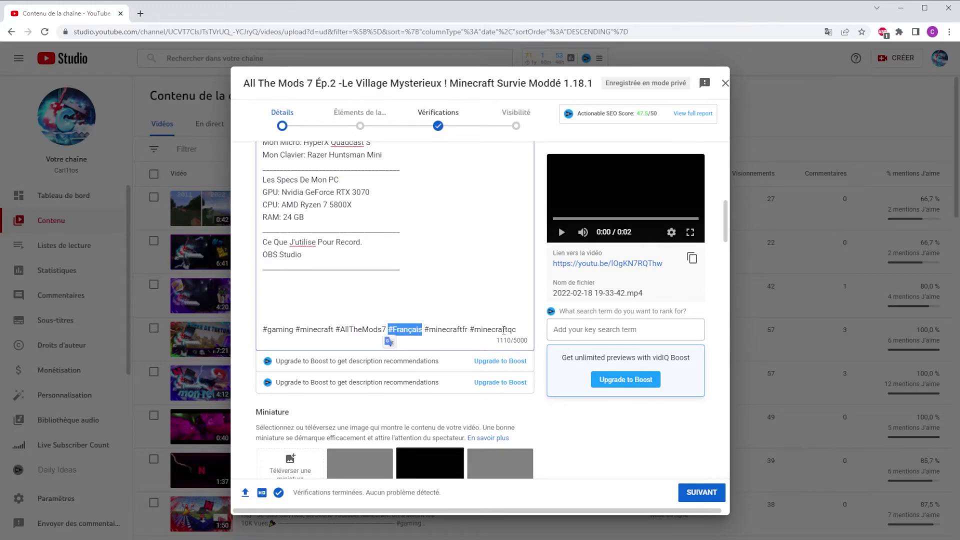
pyautogui.moveTo(425, 330); pyautogui.dragTo(516, 330)
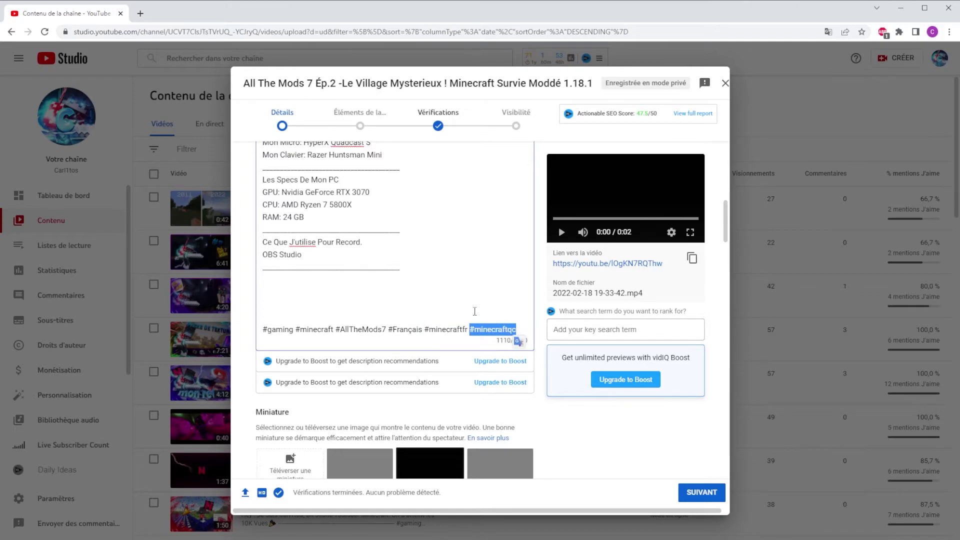
pyautogui.click(500, 333)
# Review the thumbnail, playlist and audience sections of the video details.
pyautogui.scroll(-3, 495, 320)
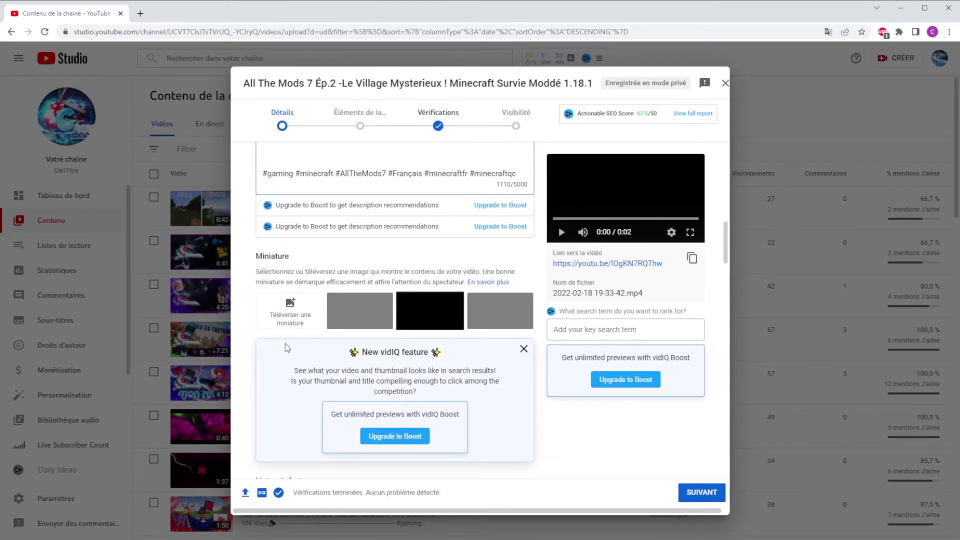
pyautogui.scroll(-1, 288, 325)
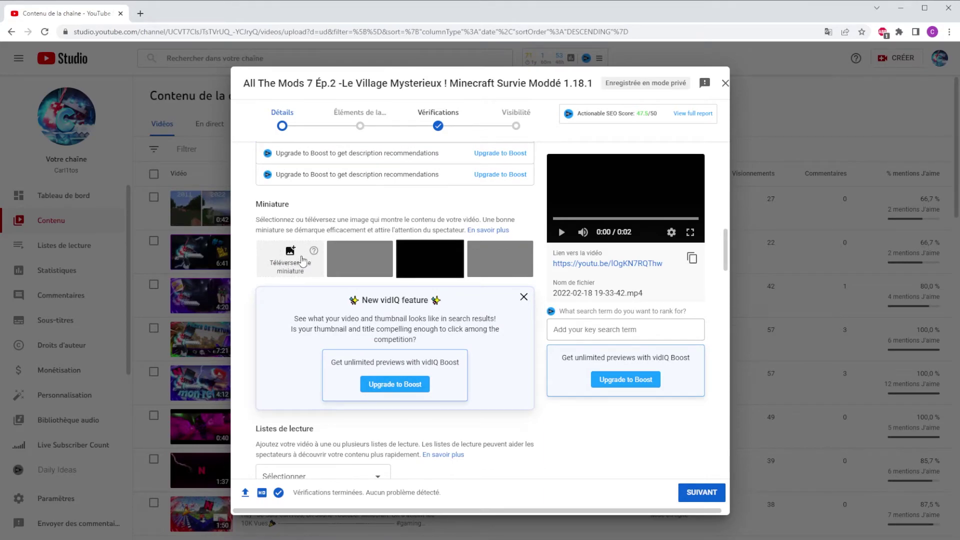
pyautogui.scroll(-7, 321, 218)
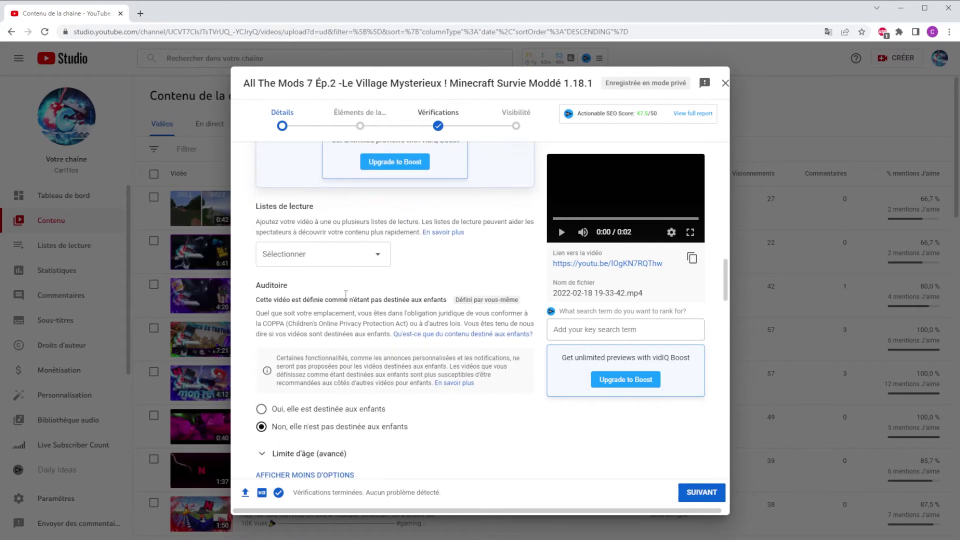
pyautogui.scroll(1, 414, 299)
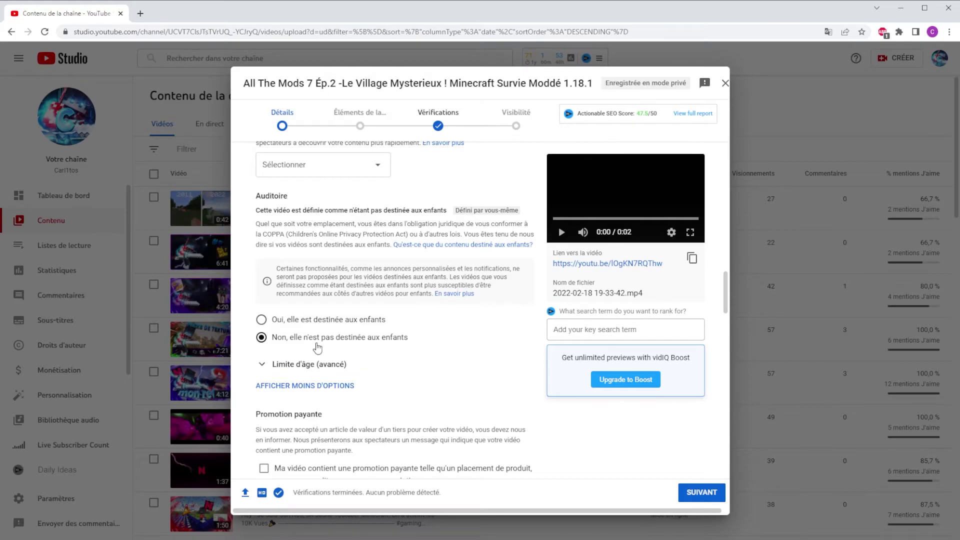
pyautogui.scroll(-4, 308, 345)
# Examine the video's tag list and point out the character counter below it.
pyautogui.scroll(-6, 429, 340)
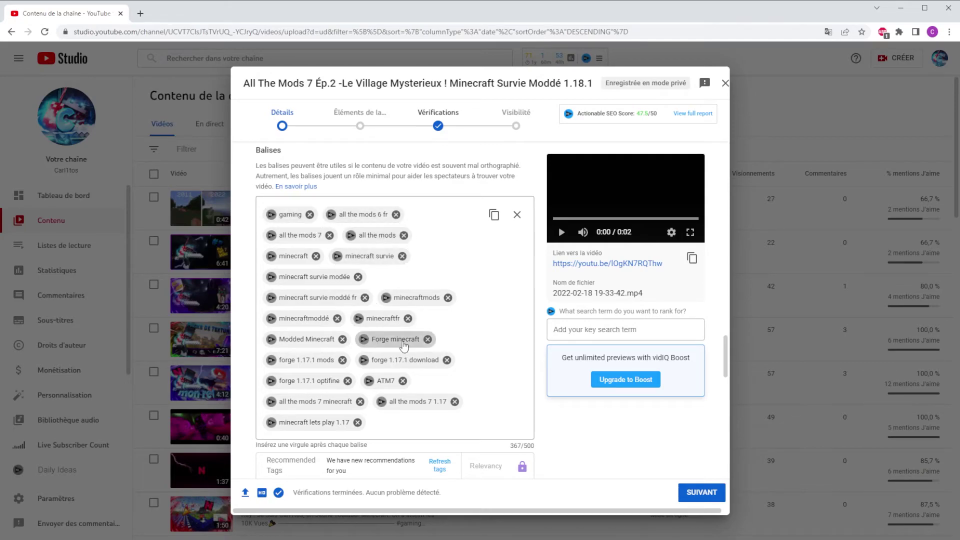
pyautogui.scroll(-2, 355, 408)
pyautogui.scroll(2, 353, 406)
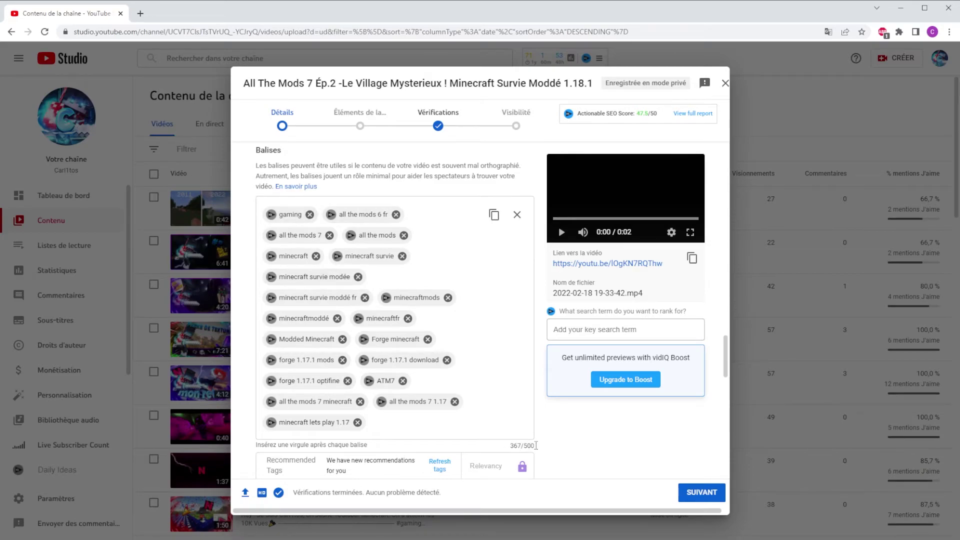
pyautogui.moveTo(510, 446); pyautogui.dragTo(529, 447)
pyautogui.scroll(-5, 448, 336)
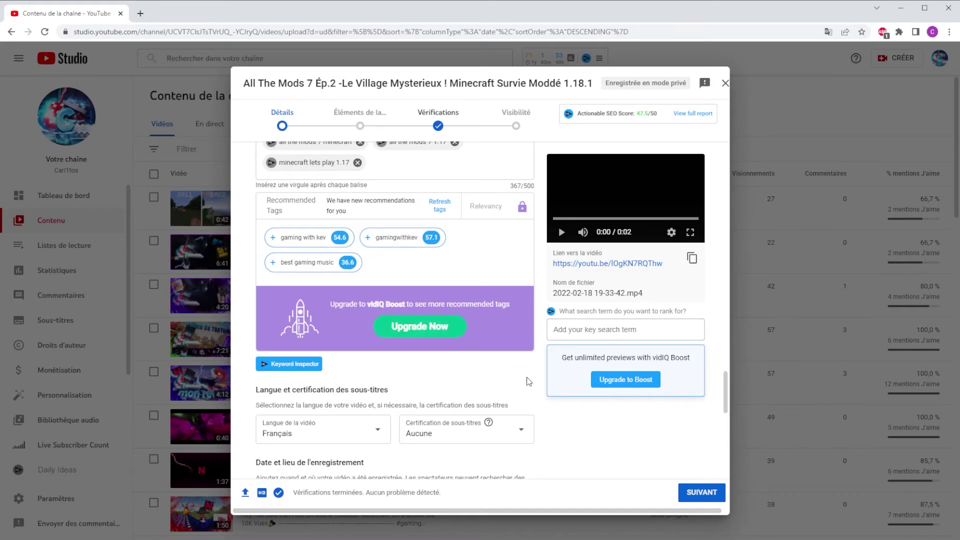
# Review the remaining video details down to the category, highlighting the game title "Minecraft" and deselecting it.
pyautogui.scroll(-6, 522, 378)
pyautogui.scroll(4, 510, 379)
pyautogui.scroll(-8, 465, 365)
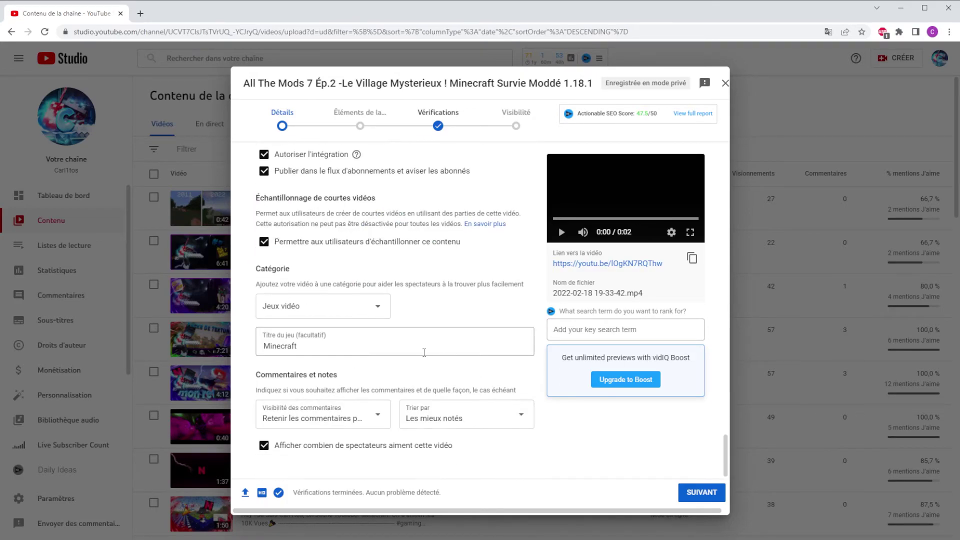
pyautogui.doubleClick(298, 346)
pyautogui.press('Escape')
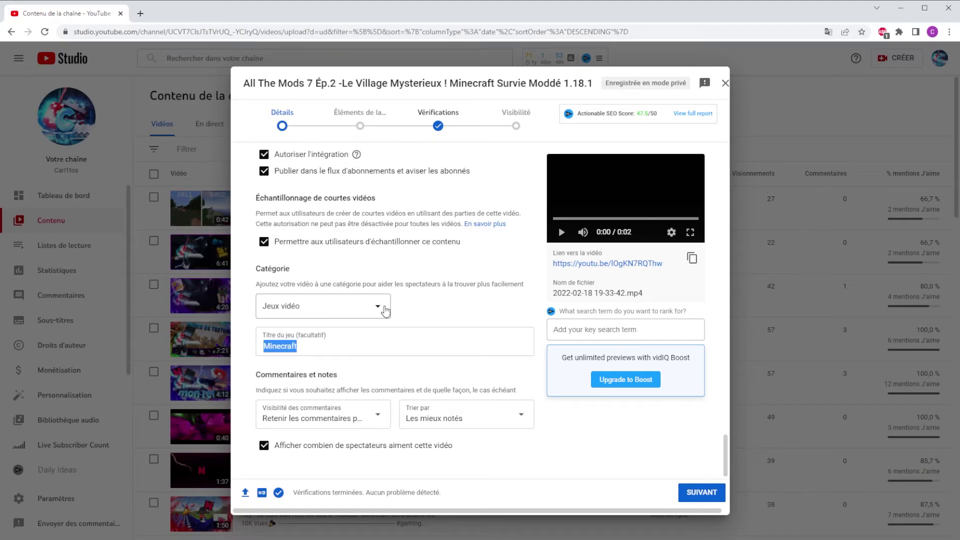
pyautogui.click(448, 326)
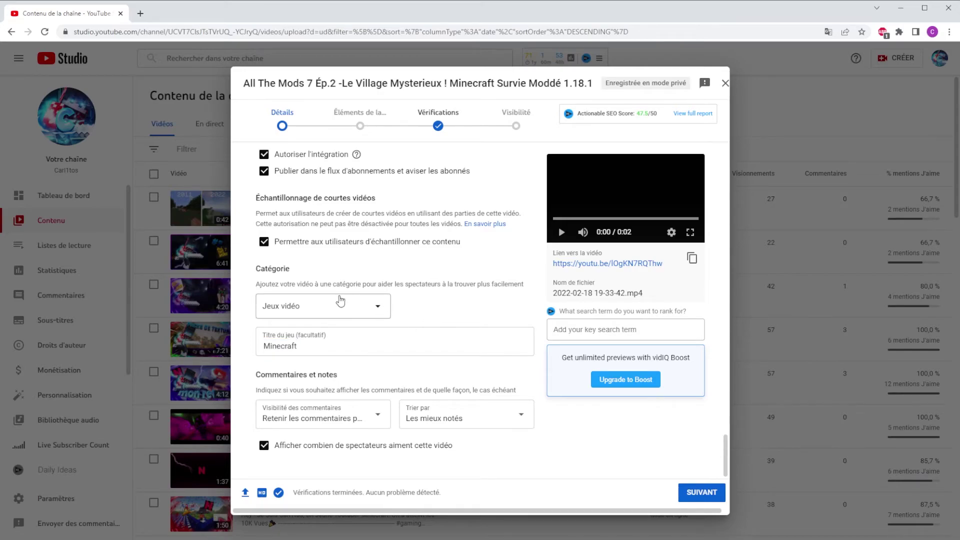
# Add a channel card at 00:04 in the video elements, linking to the creator's own channel.
pyautogui.click(360, 126)
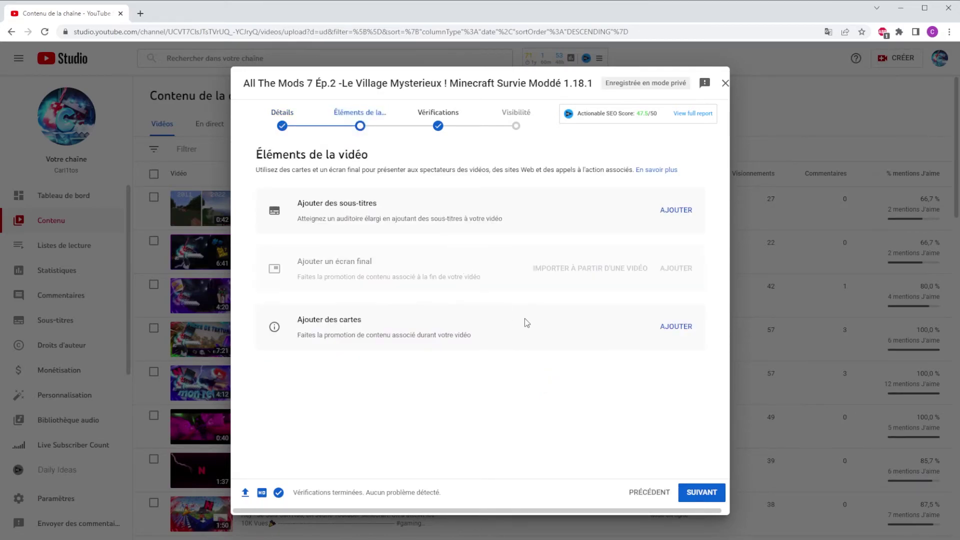
pyautogui.click(659, 327)
pyautogui.click(331, 440)
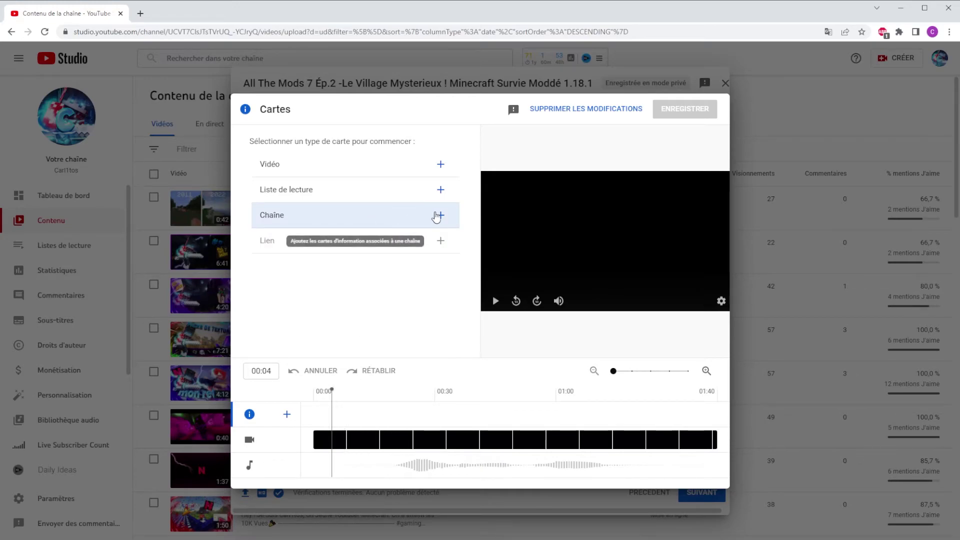
pyautogui.click(368, 218)
pyautogui.write('carl1tos')
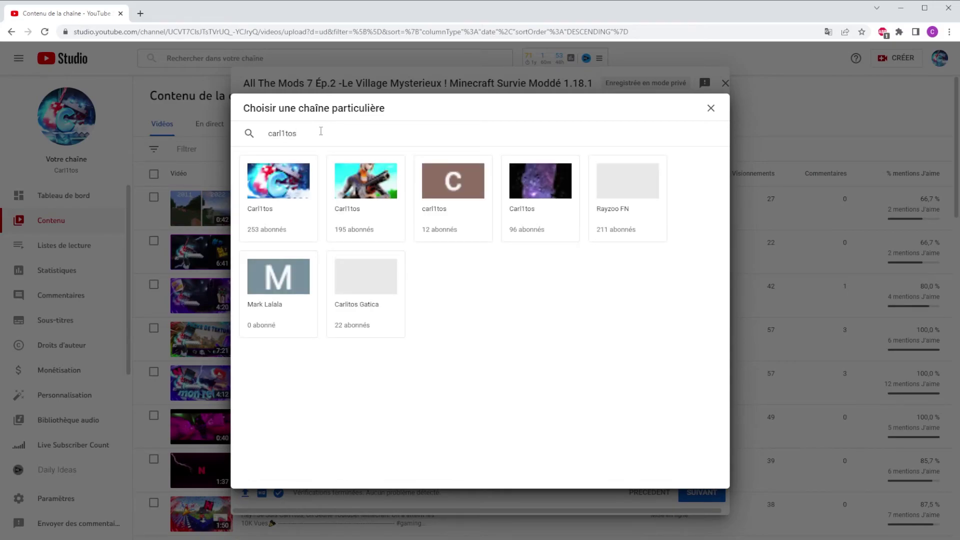
pyautogui.click(289, 223)
# Use "Abonne Toi !" as the channel card's custom message and teaser text, save the card, and go to the visibility settings.
pyautogui.click(303, 245)
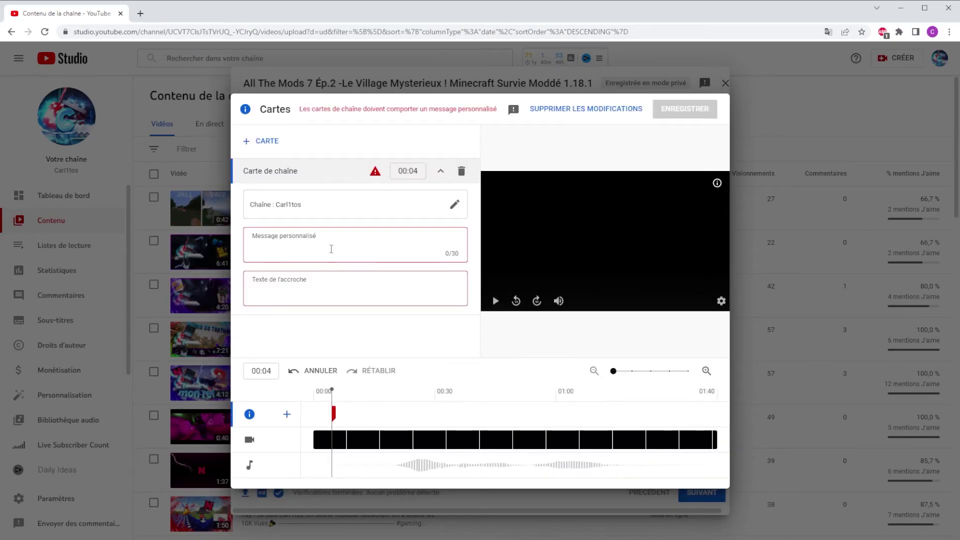
pyautogui.write('Abonne Toi !')
pyautogui.moveTo(332, 249); pyautogui.dragTo(247, 253)
pyautogui.hotkey('ctrl', 'c')
pyautogui.click(306, 289)
pyautogui.hotkey('ctrl', 'v')
pyautogui.click(682, 108)
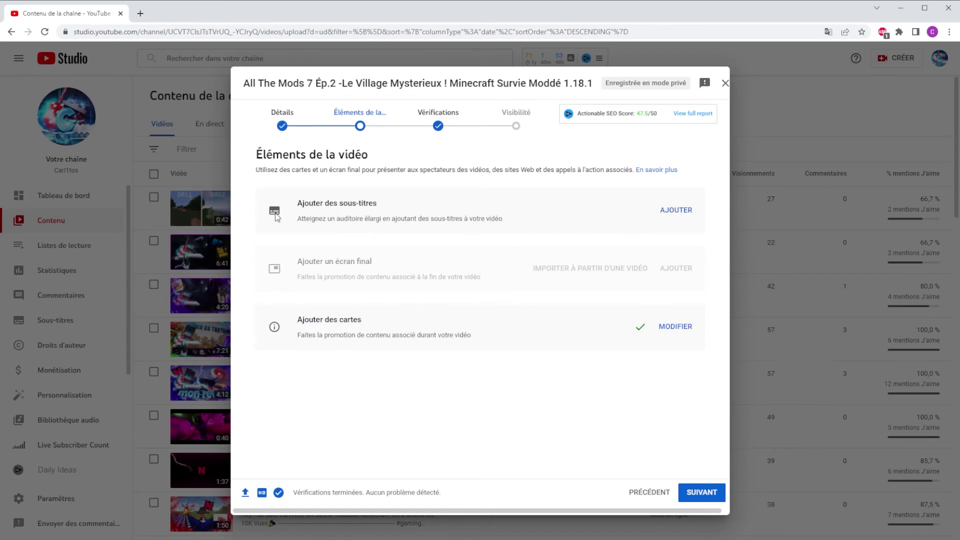
pyautogui.click(517, 134)
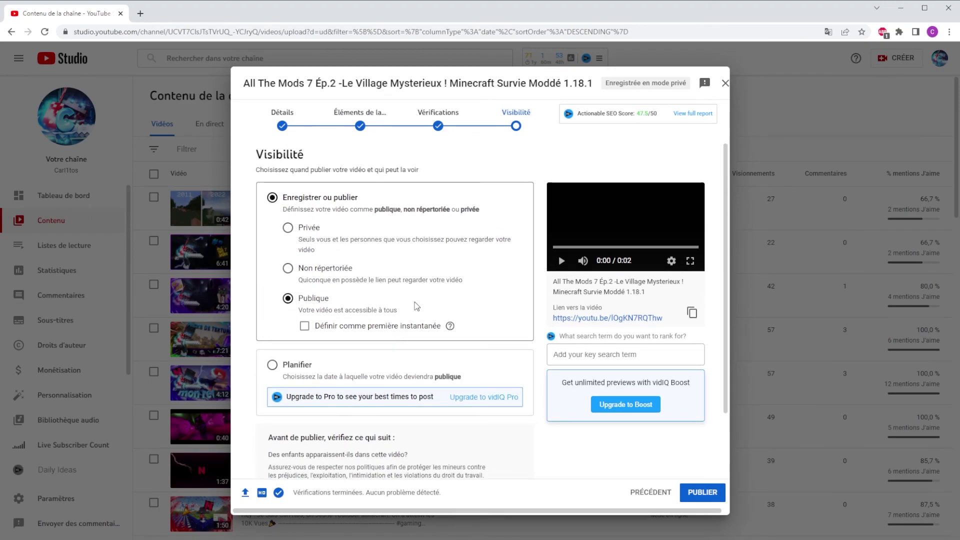
# Try scheduling the video's publication as a premiere, and switch back to the save-or-publish option.
pyautogui.scroll(-1, 406, 305)
pyautogui.click(274, 314)
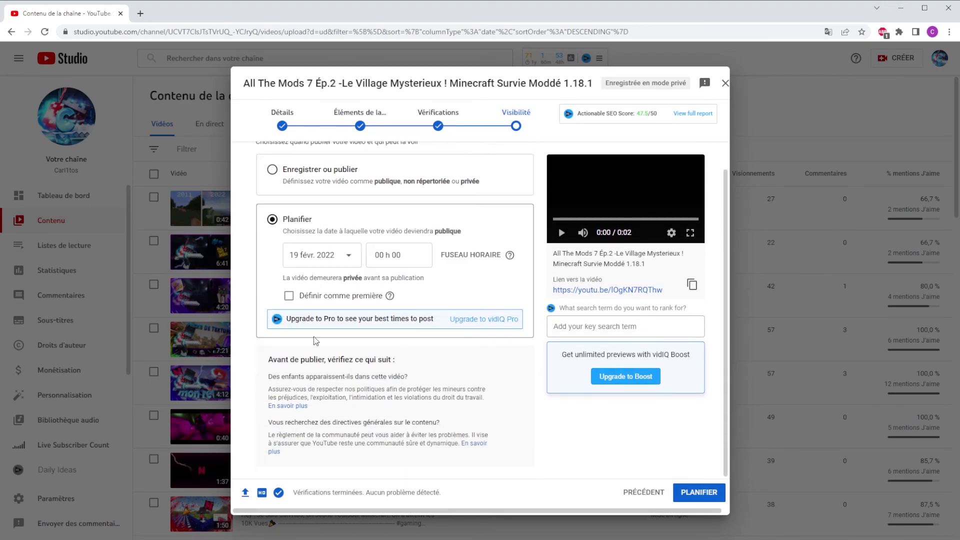
pyautogui.click(289, 296)
pyautogui.scroll(1, 345, 320)
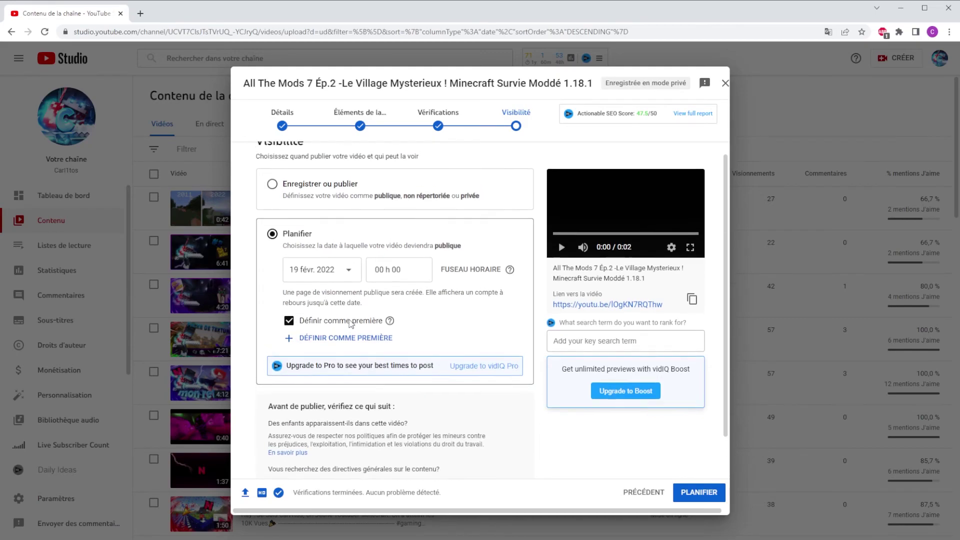
pyautogui.click(298, 204)
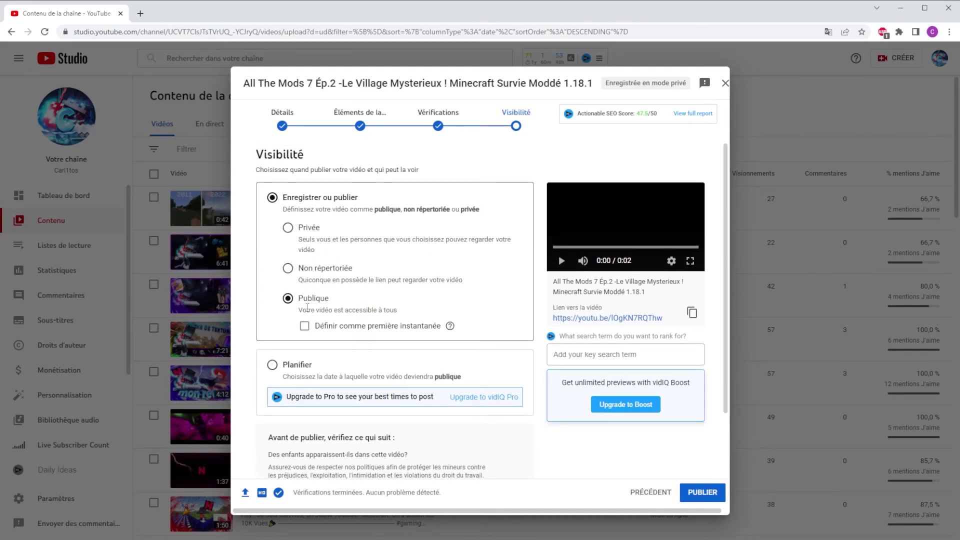
# Set the video's visibility to Privée and save the upload.
pyautogui.scroll(-2, 317, 309)
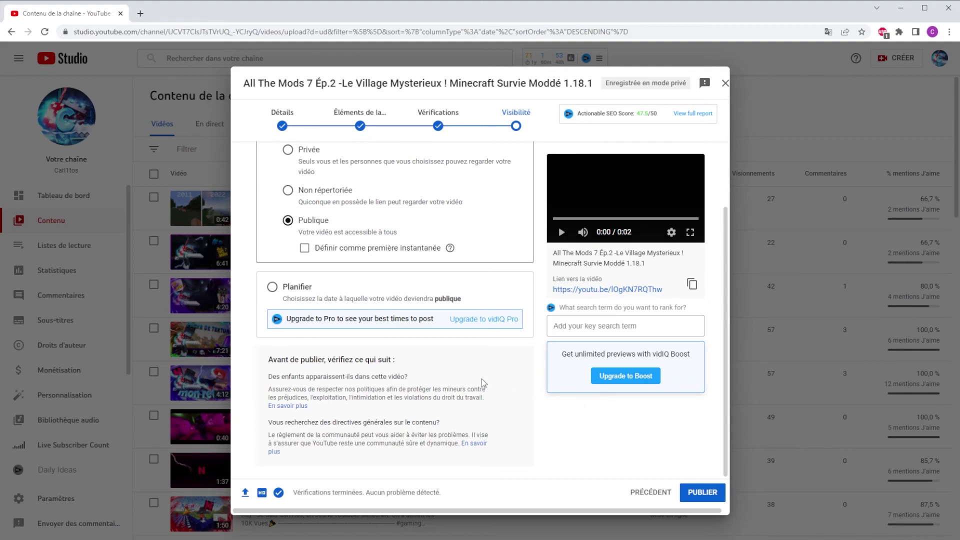
pyautogui.scroll(2, 550, 415)
pyautogui.click(296, 234)
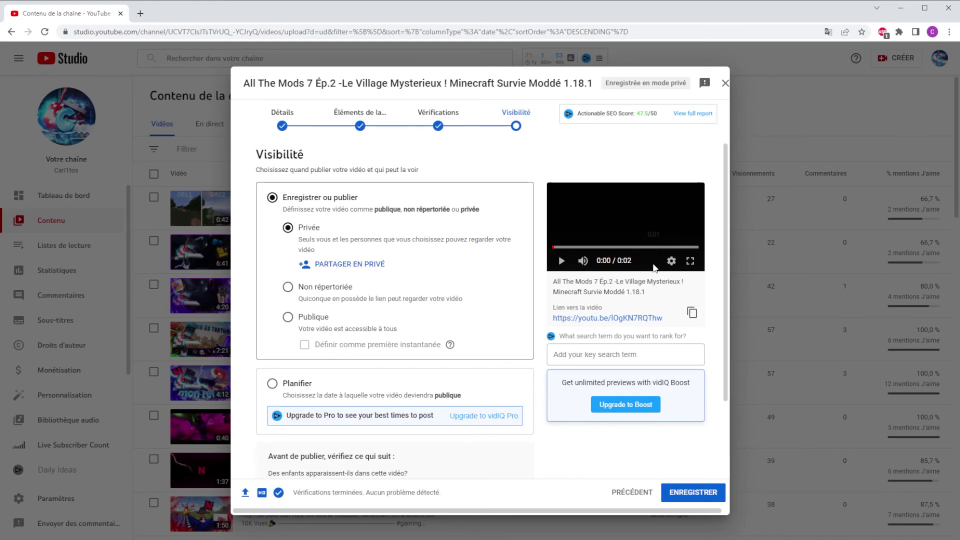
pyautogui.scroll(-2, 670, 272)
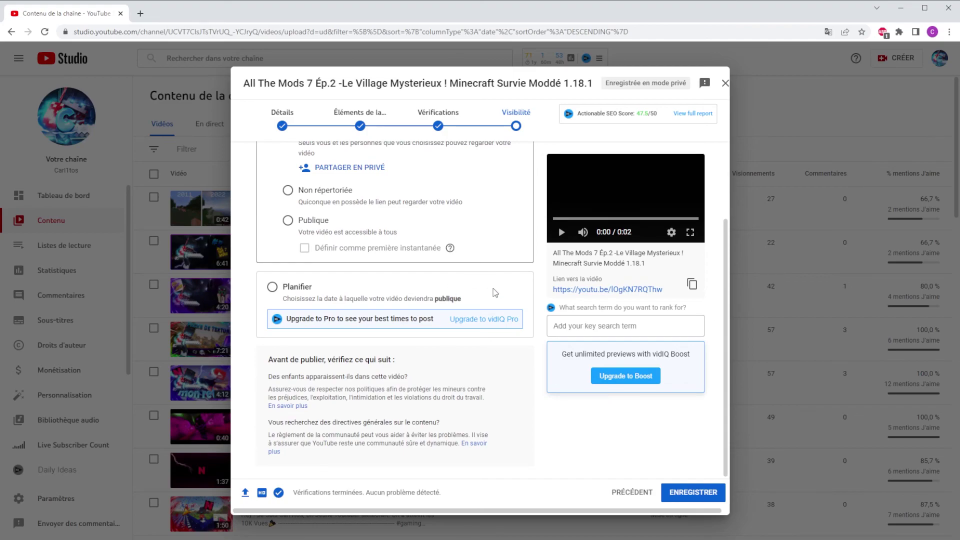
pyautogui.click(676, 495)
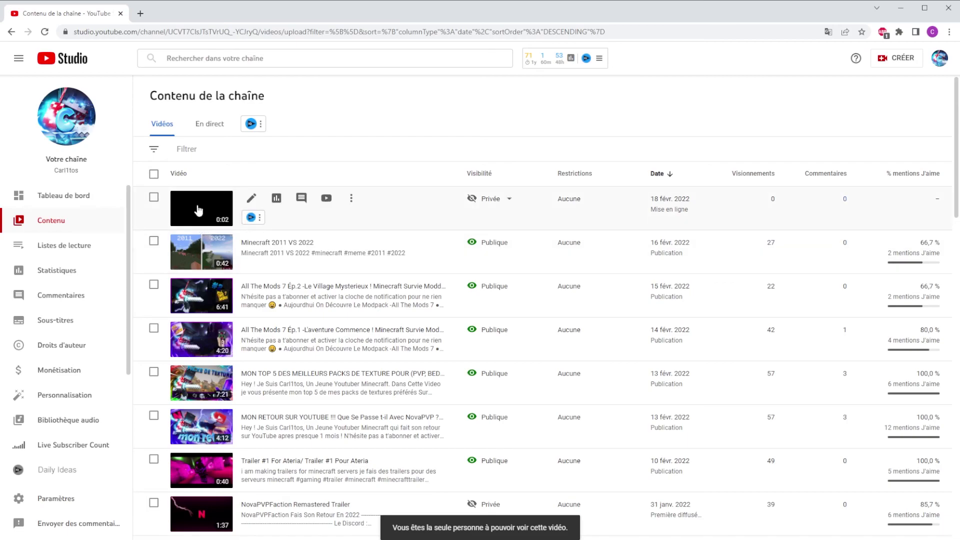
# Open the creator's public YouTube channel page in a new tab and look over its uploaded videos.
pyautogui.click(140, 13)
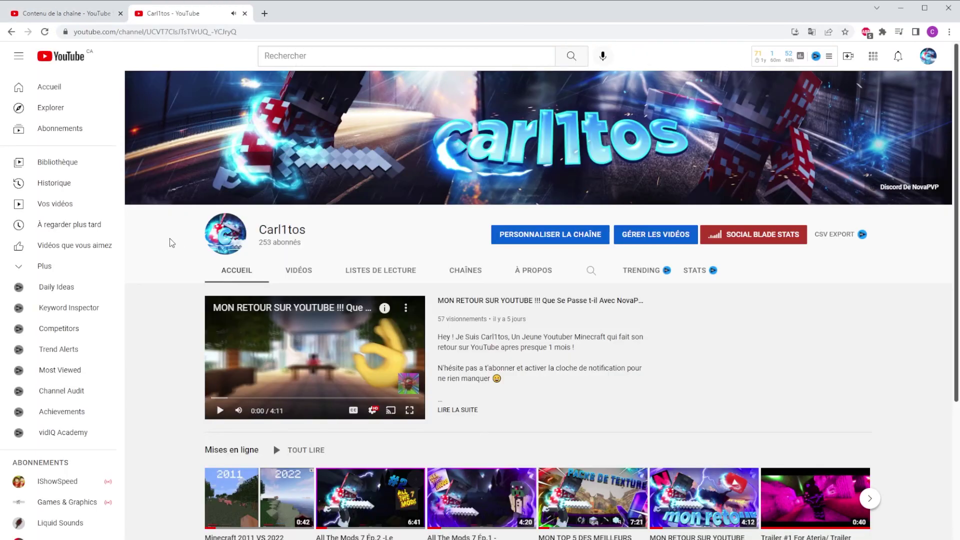
pyautogui.scroll(-4, 169, 238)
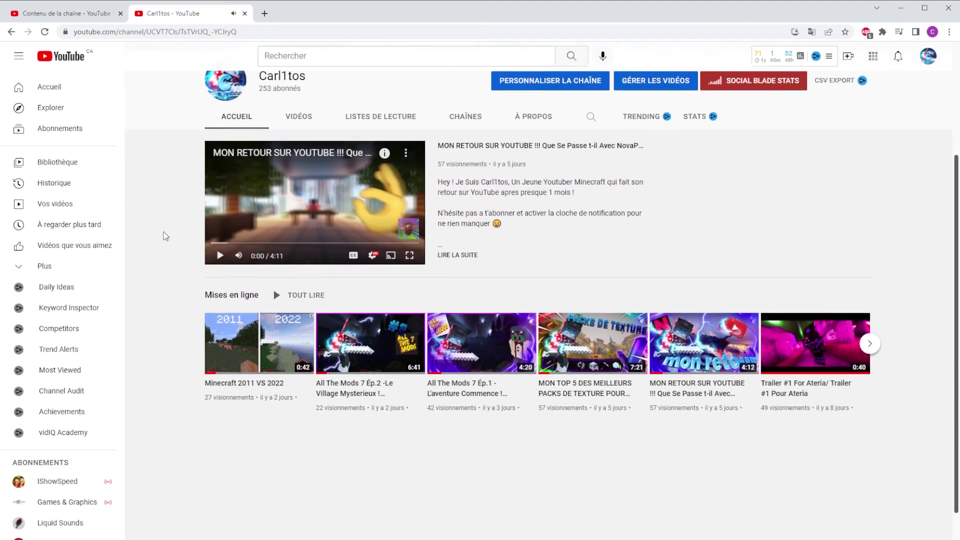
pyautogui.scroll(4, 164, 230)
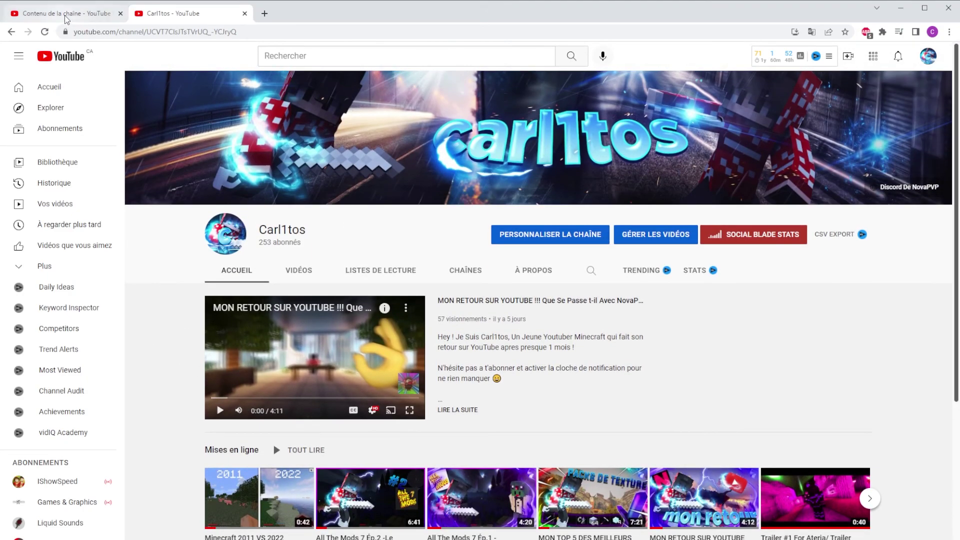